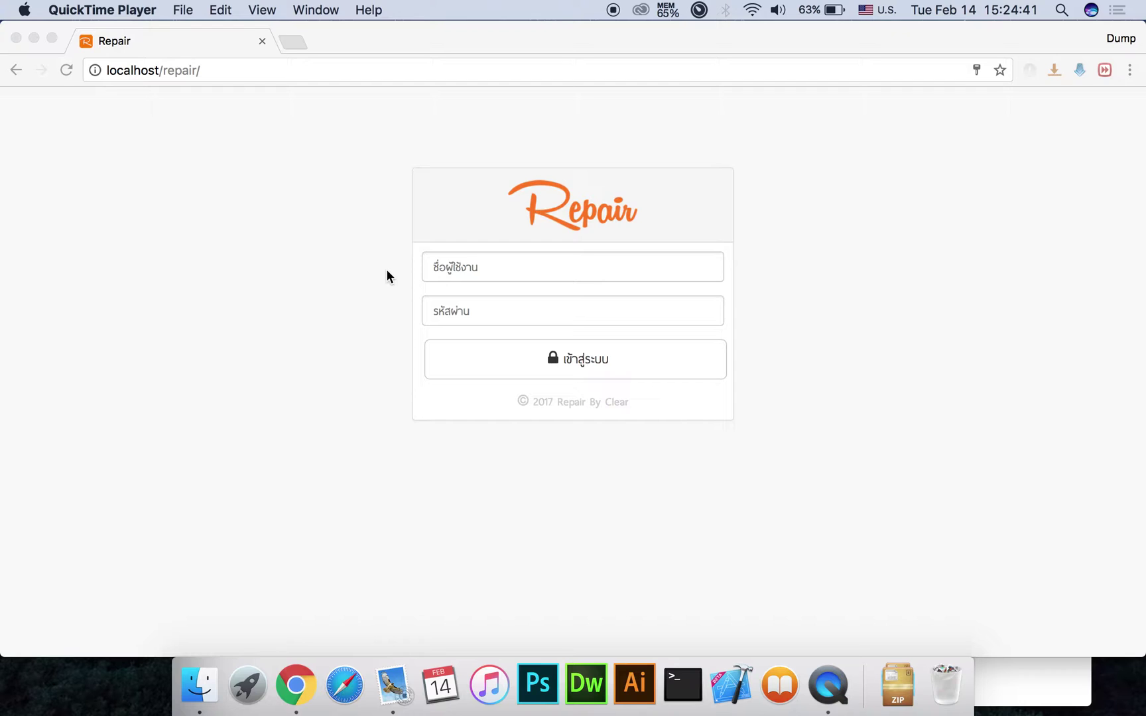
# Log in with username admin and the account password to reach the dashboard
pyautogui.click(498, 266)
pyautogui.write('admin')
pyautogui.press('Tab')
pyautogui.write('admin')
pyautogui.press('Return')
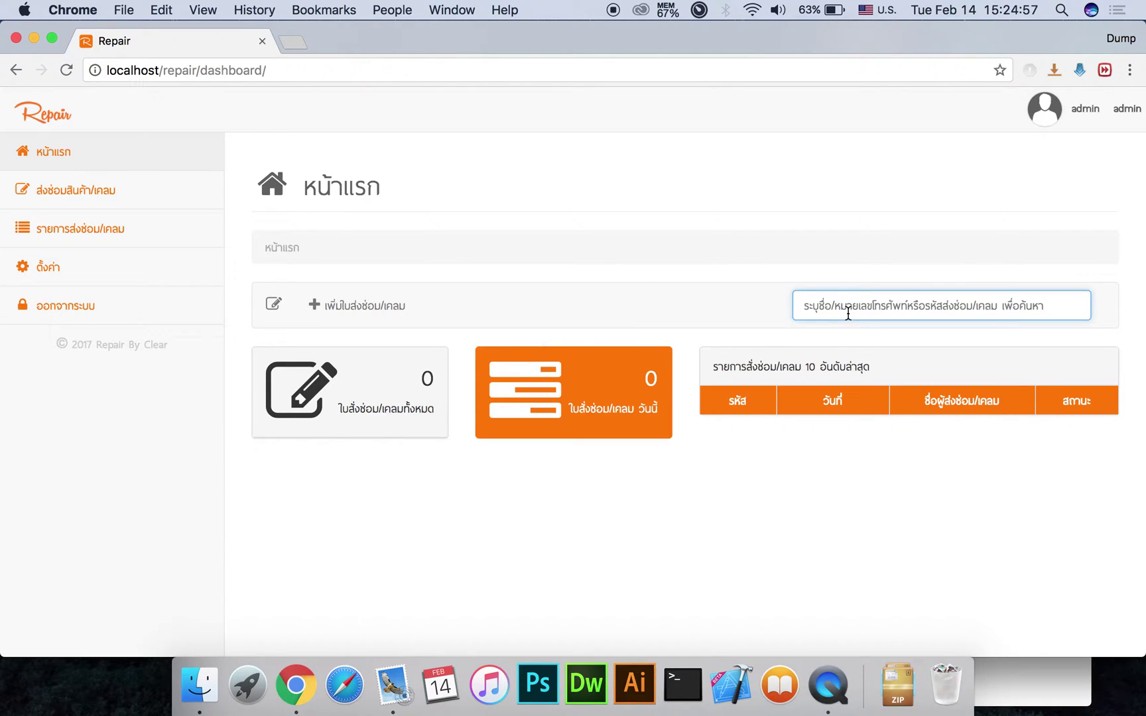
# Start a new repair order and enter the customer's first and last name in Thai
pyautogui.click(363, 305)
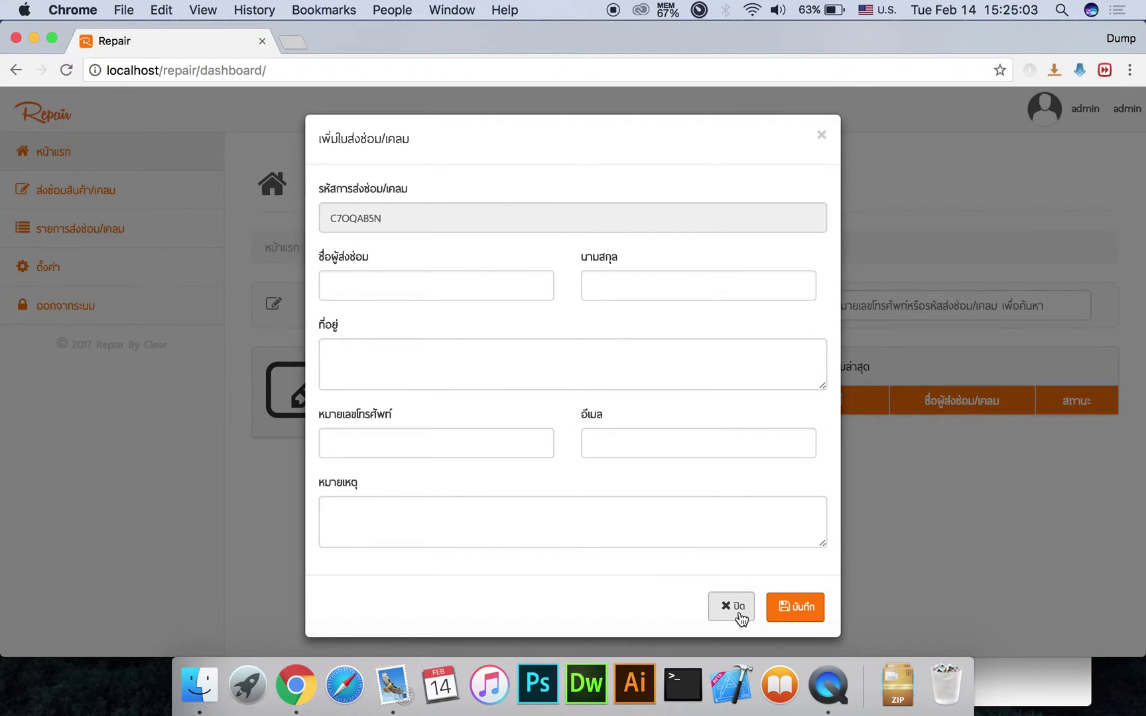
pyautogui.click(395, 218)
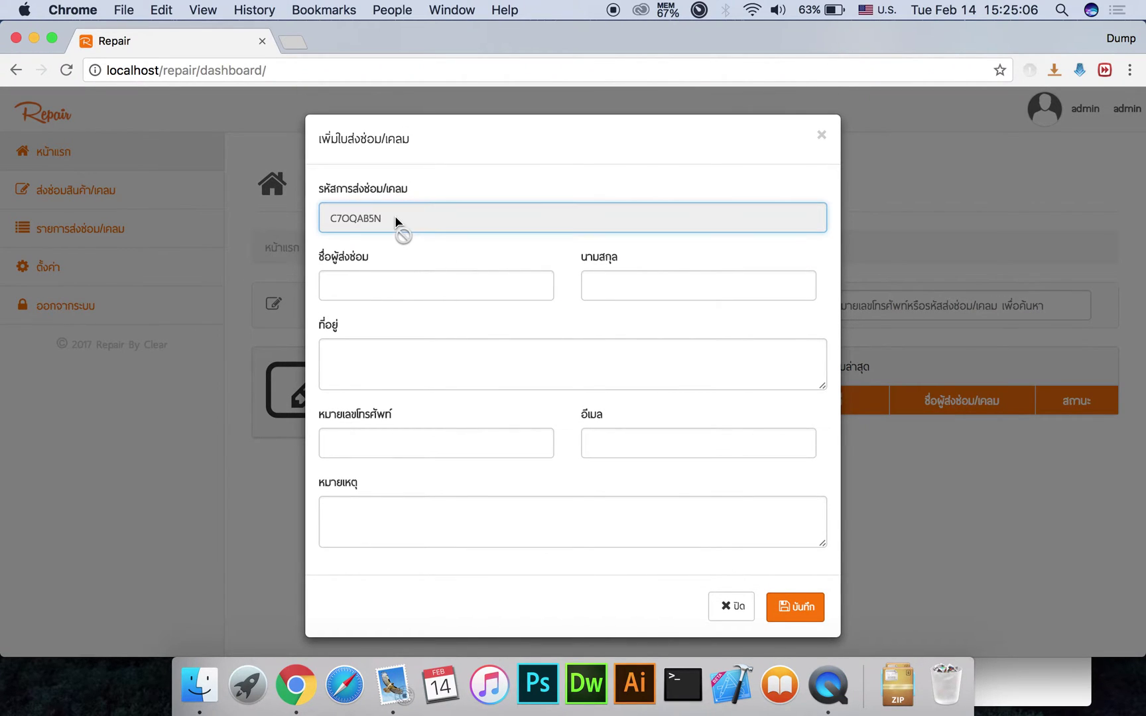
pyautogui.doubleClick(357, 219)
pyautogui.click(426, 226)
pyautogui.click(394, 281)
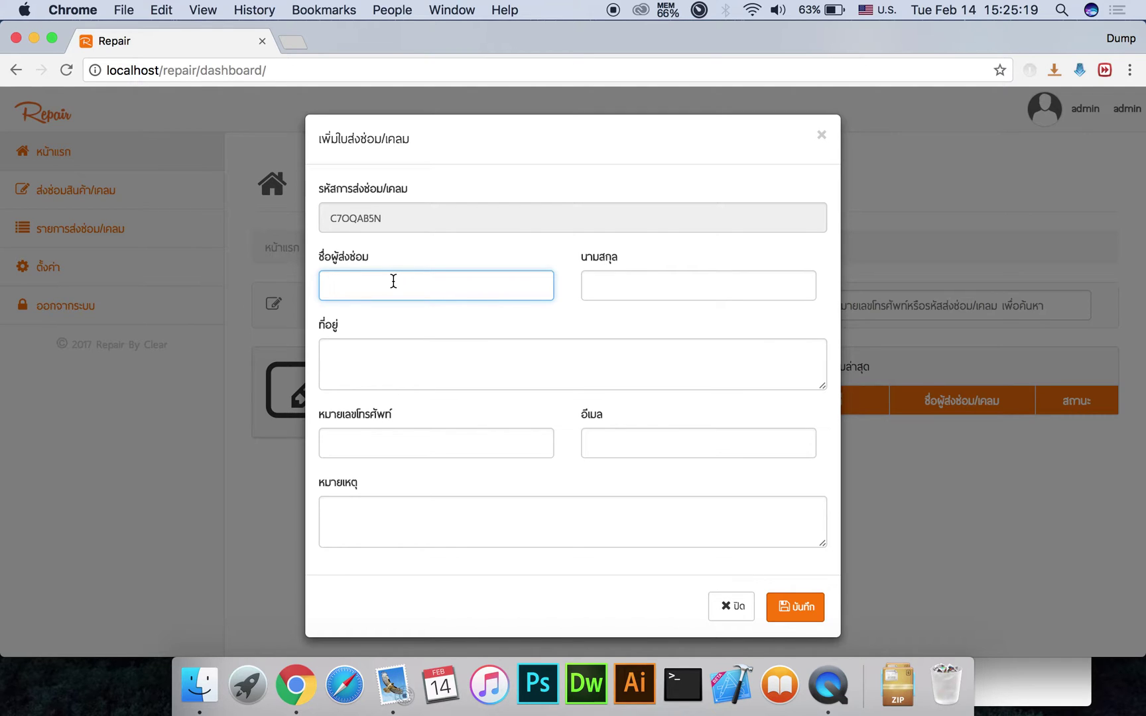
pyautogui.hotkey('ctrl', 'space')
pyautogui.write('สน')
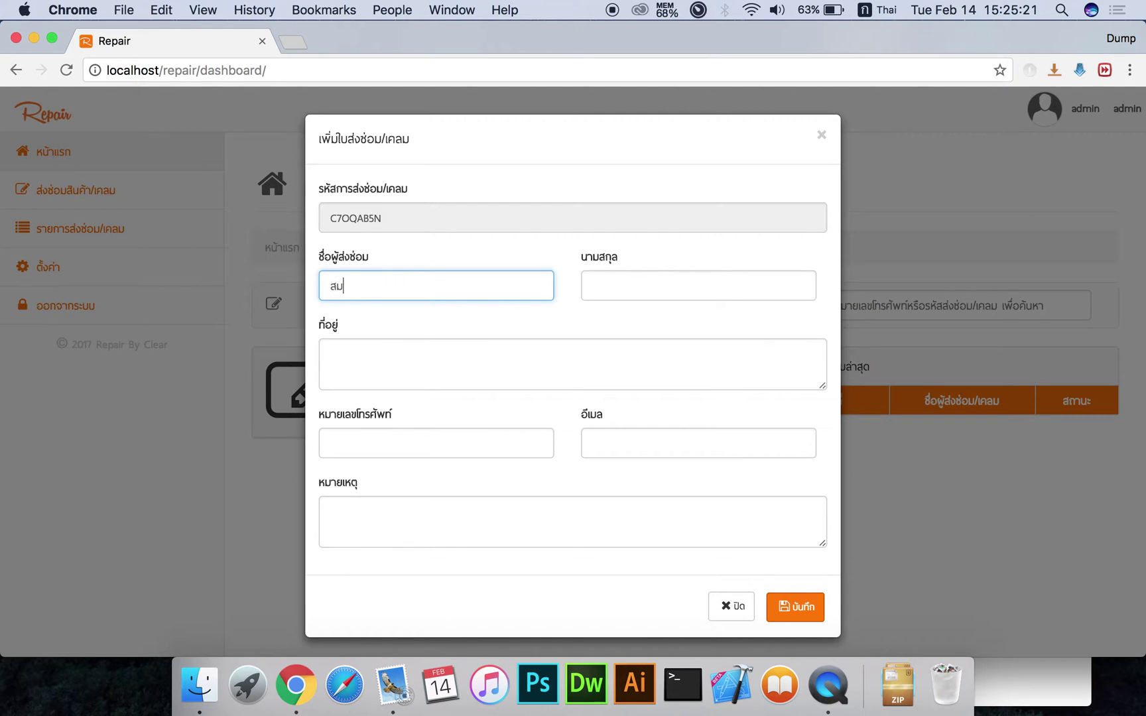
pyautogui.write('ชาย')
pyautogui.press('Tab')
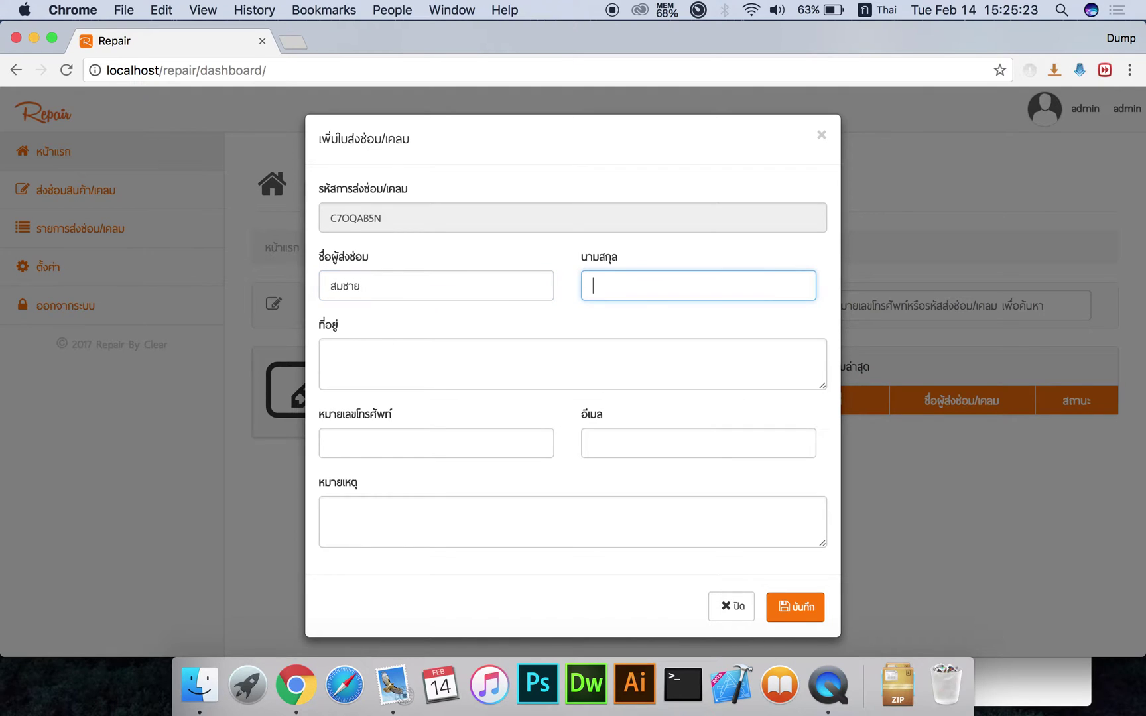
pyautogui.write('ใจดี')
# Fill in the customer's address, phone number and e-mail, then save the order
pyautogui.press('Tab')
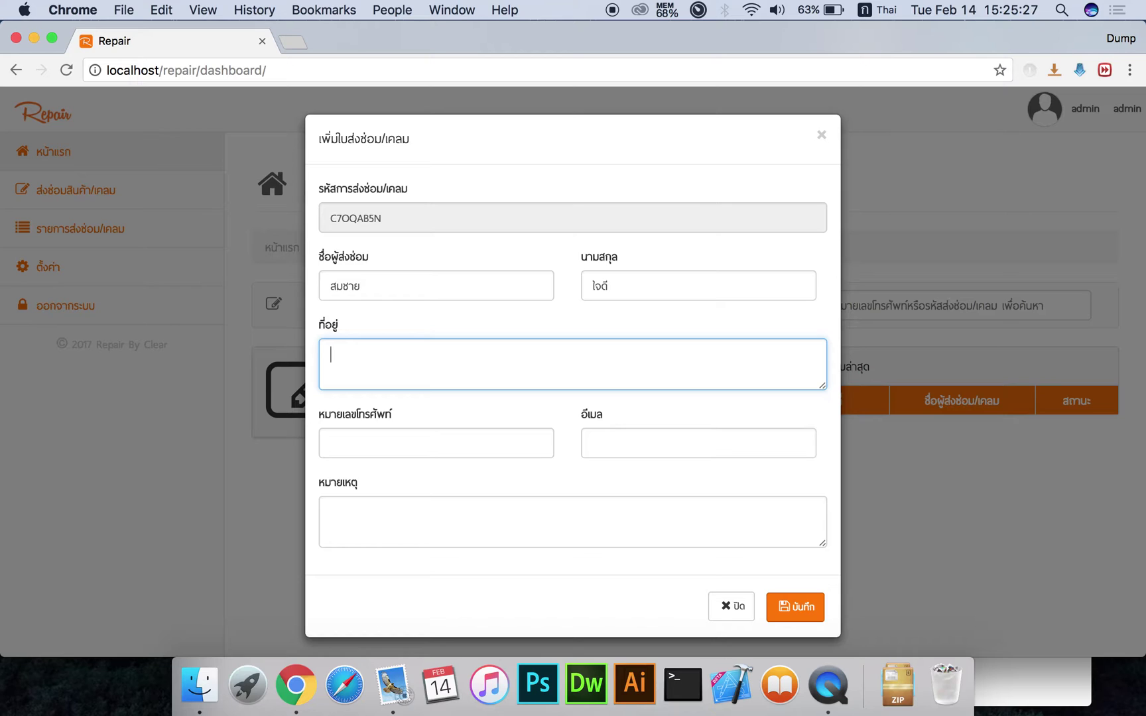
pyautogui.write('ทดสอบ')
pyautogui.press('Tab')
pyautogui.hotkey('ctrl', 'space')
pyautogui.write('0')
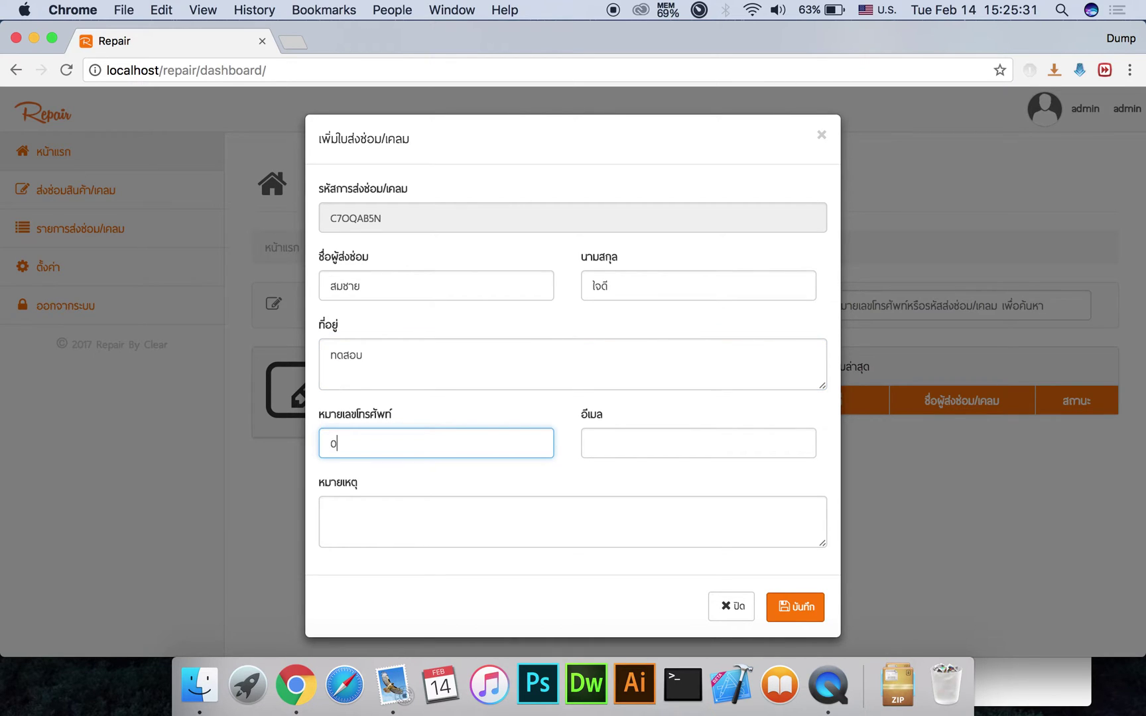
pyautogui.write('800000001')
pyautogui.press('Tab')
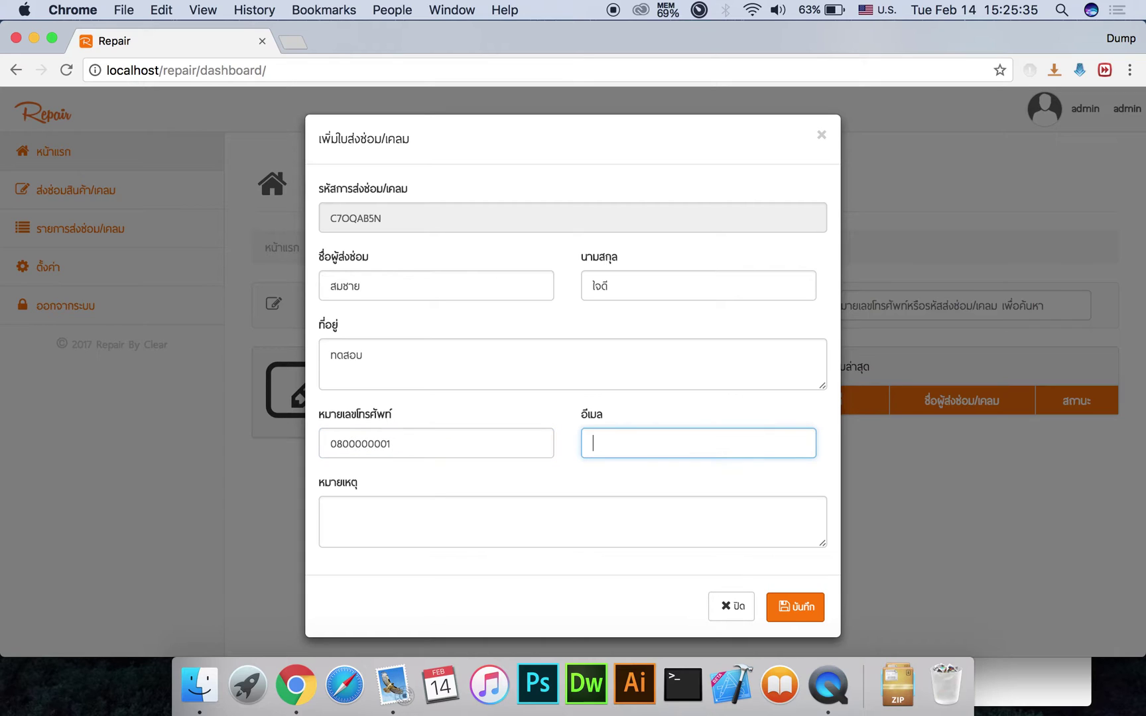
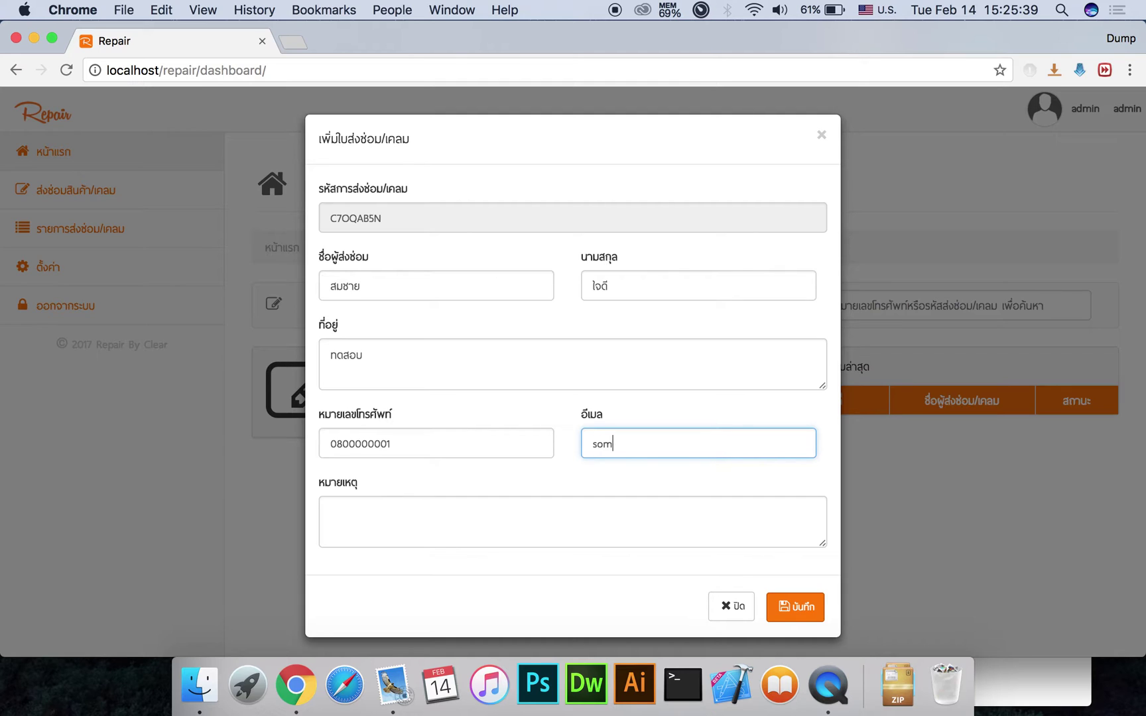
pyautogui.click(331, 512)
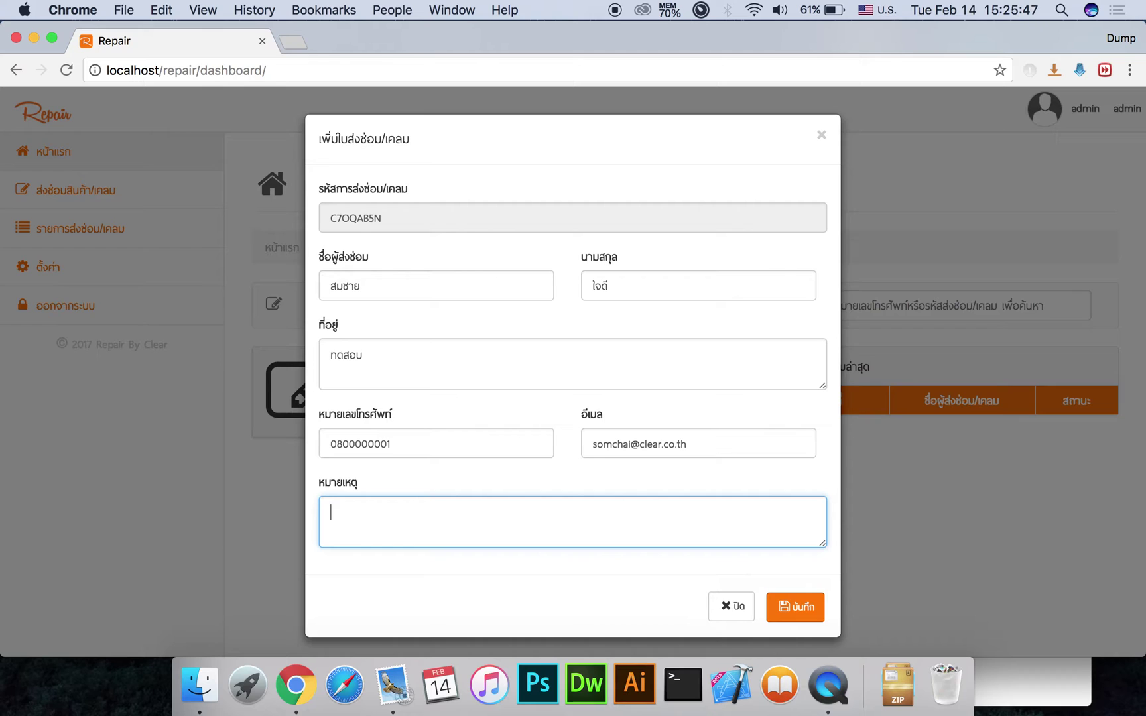
pyautogui.click(793, 608)
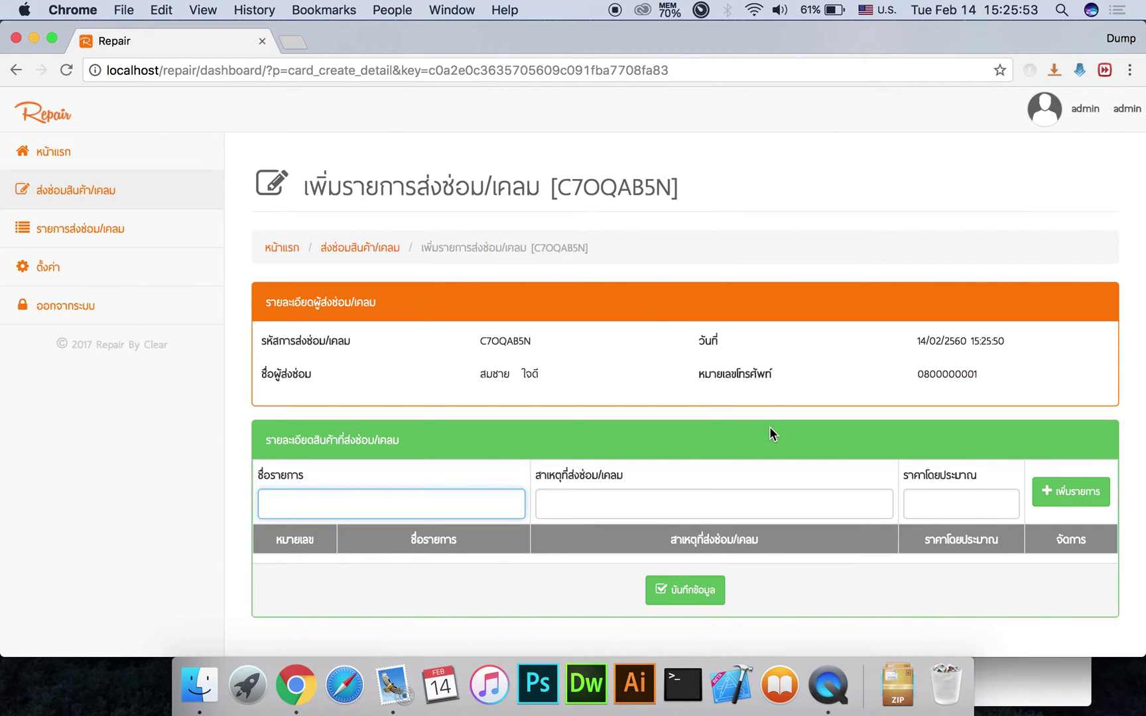
# Add an HDD item with reason ไม่อ่านข้อมูล and estimated price 500 to the order
pyautogui.scroll(-1, 769, 433)
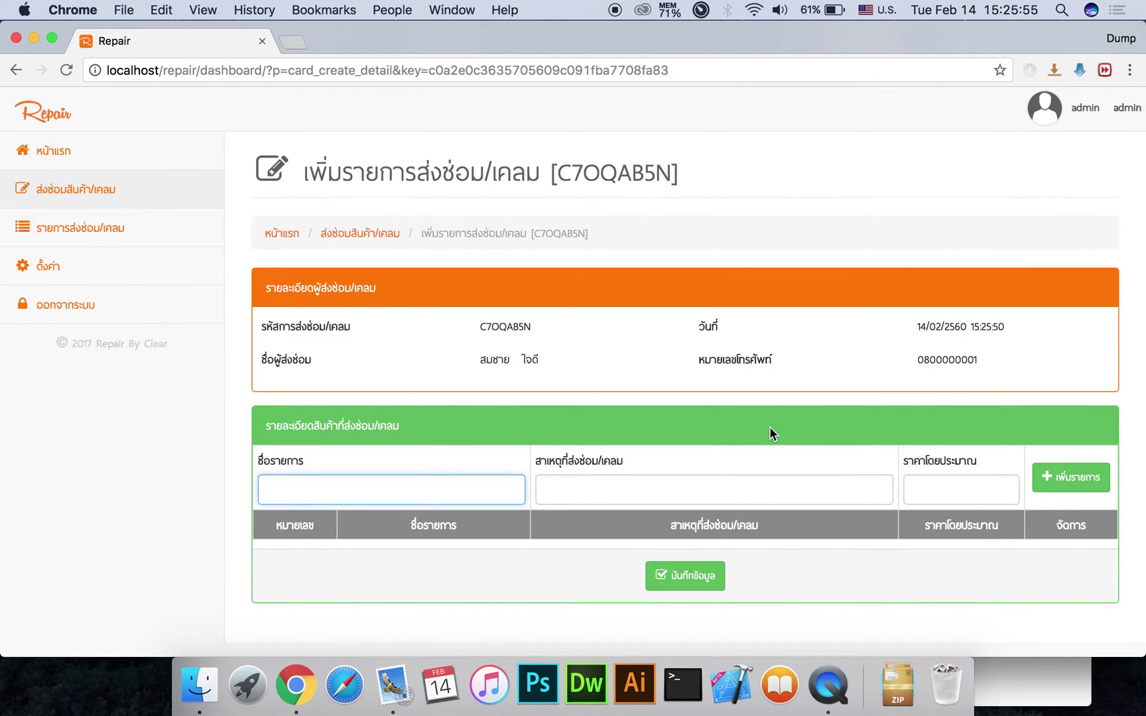
pyautogui.scroll(1, 769, 428)
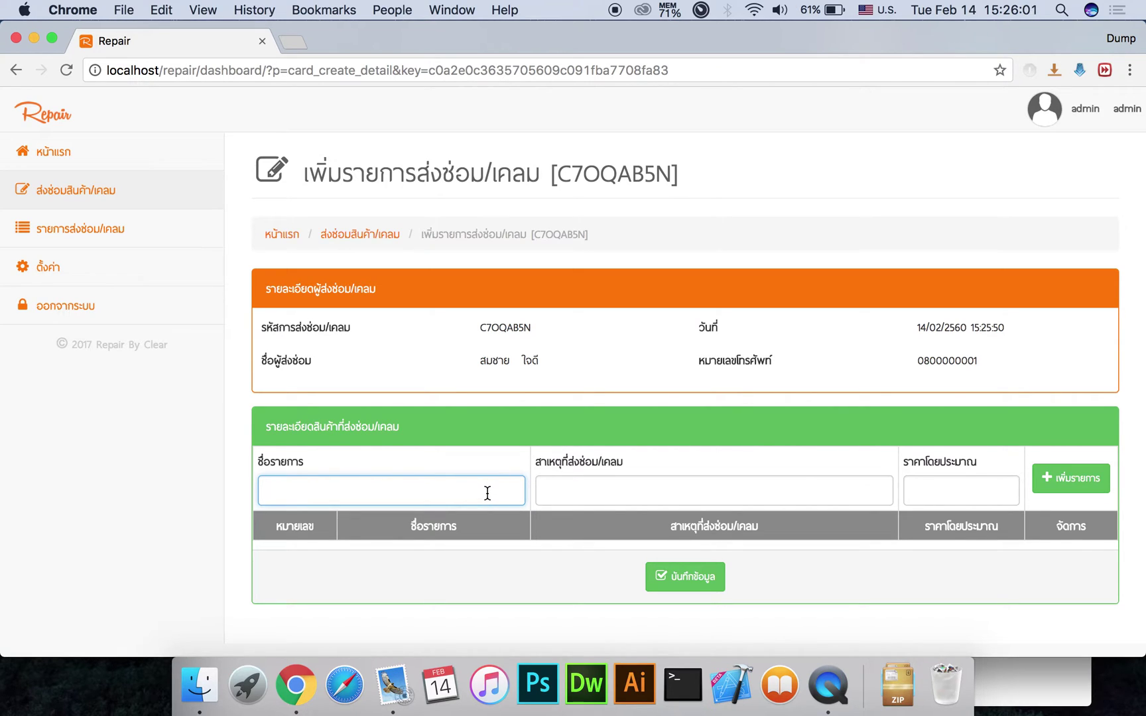
pyautogui.write('HDD')
pyautogui.click(547, 491)
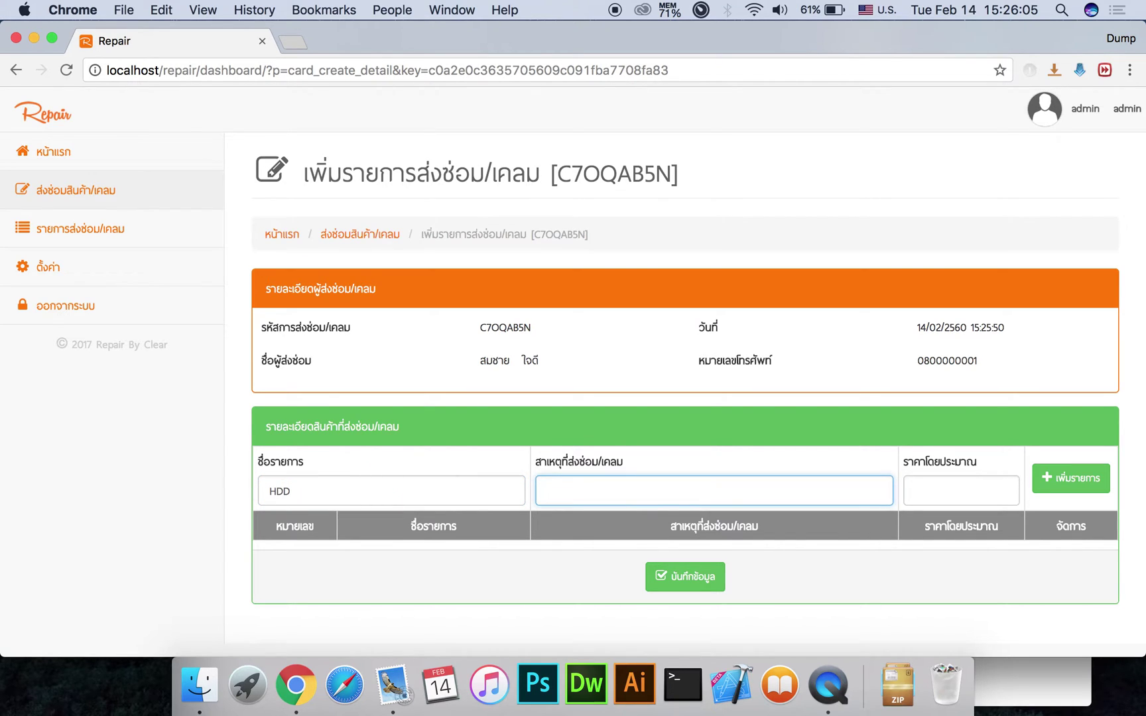
pyautogui.hotkey('ctrl', 'space')
pyautogui.write('ไม่อ่าน')
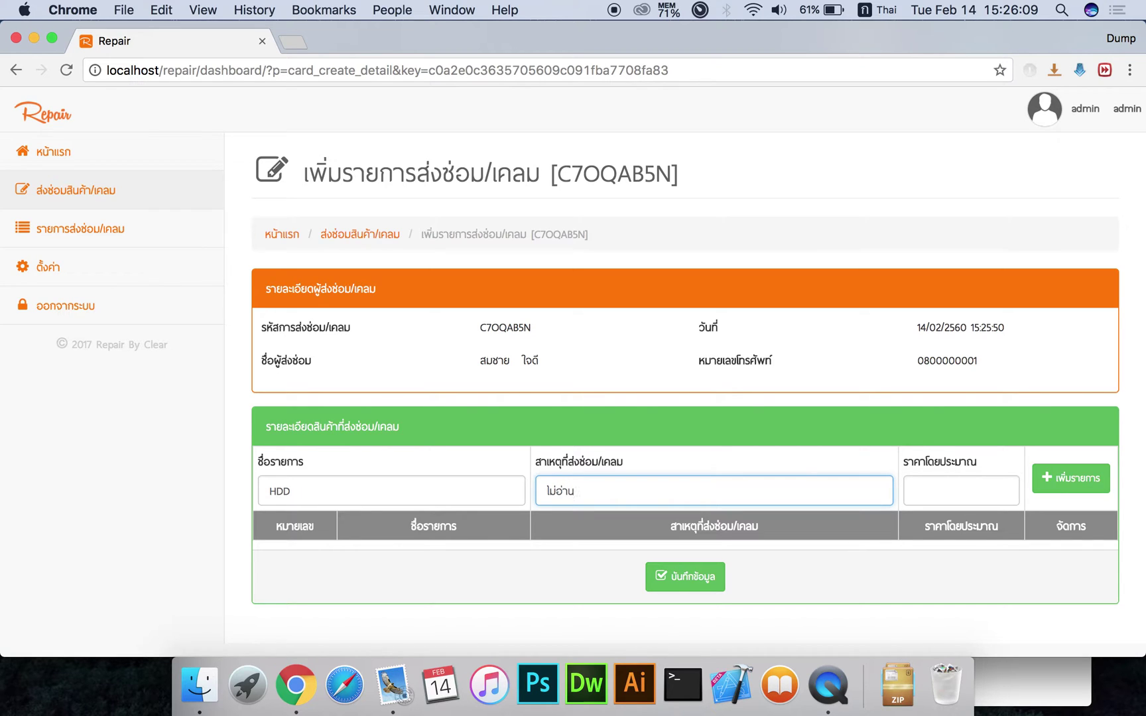
pyautogui.write('ข้อมูล')
pyautogui.click(916, 491)
pyautogui.hotkey('ctrl', 'space')
pyautogui.write('500')
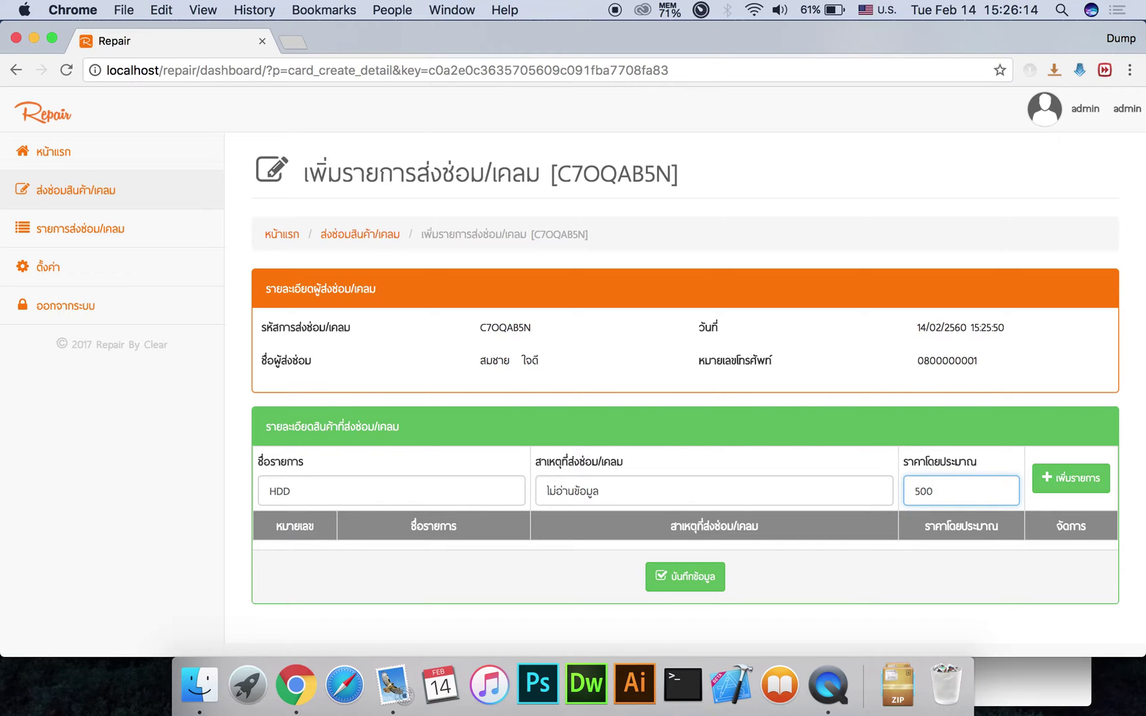
pyautogui.press('Return')
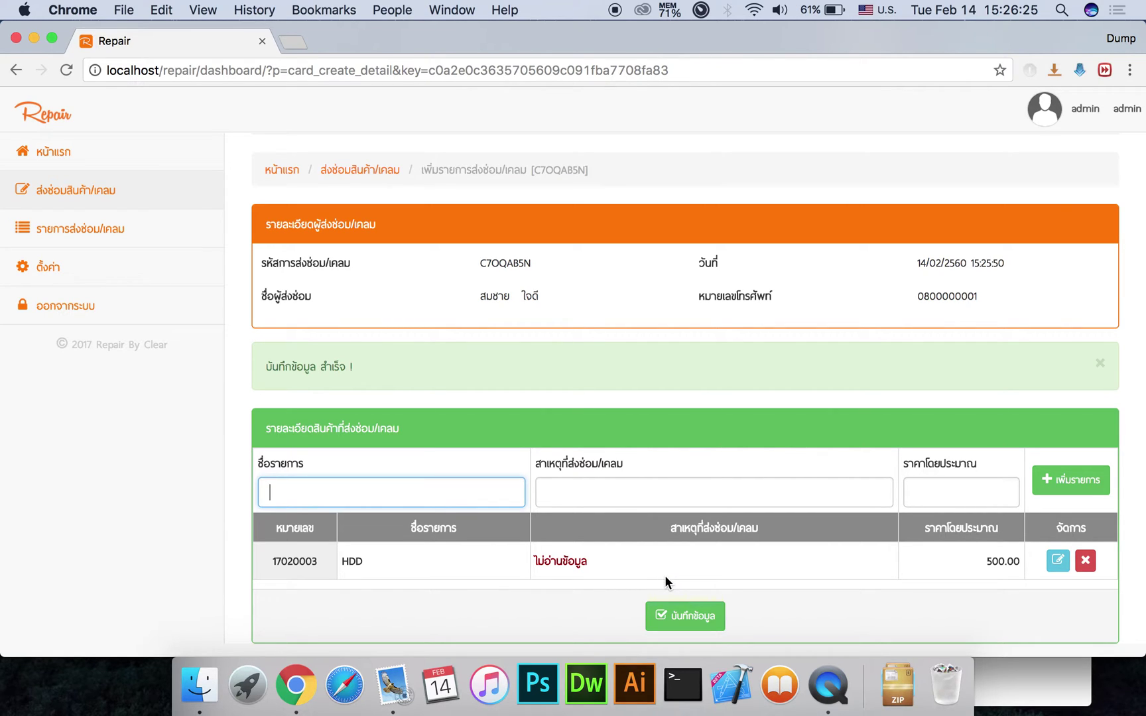
pyautogui.click(685, 613)
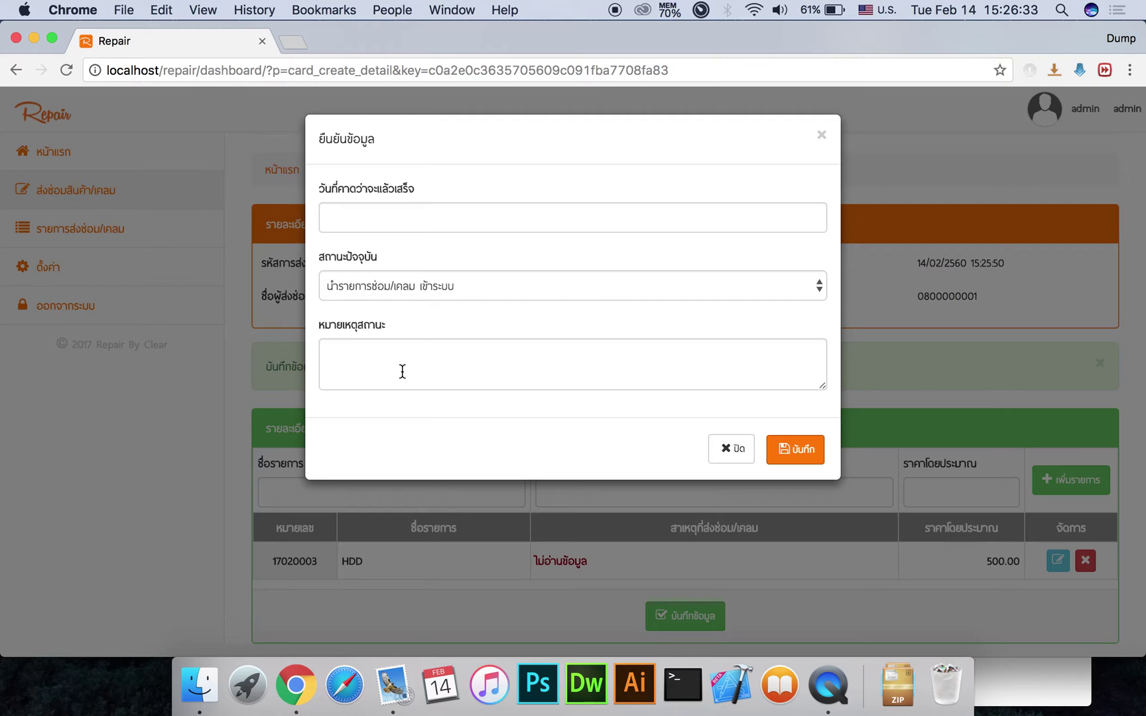
# Save the order with expected completion date 17 February 2017 and dismiss the saved notice
pyautogui.click(380, 226)
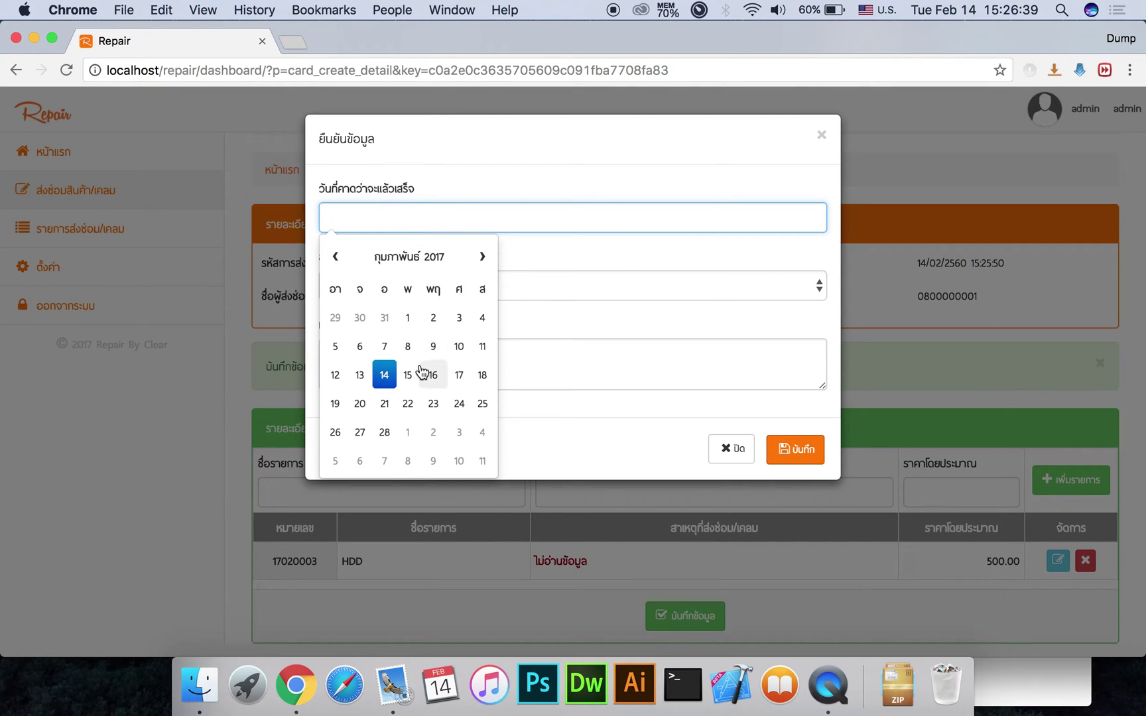
pyautogui.click(458, 376)
pyautogui.click(558, 376)
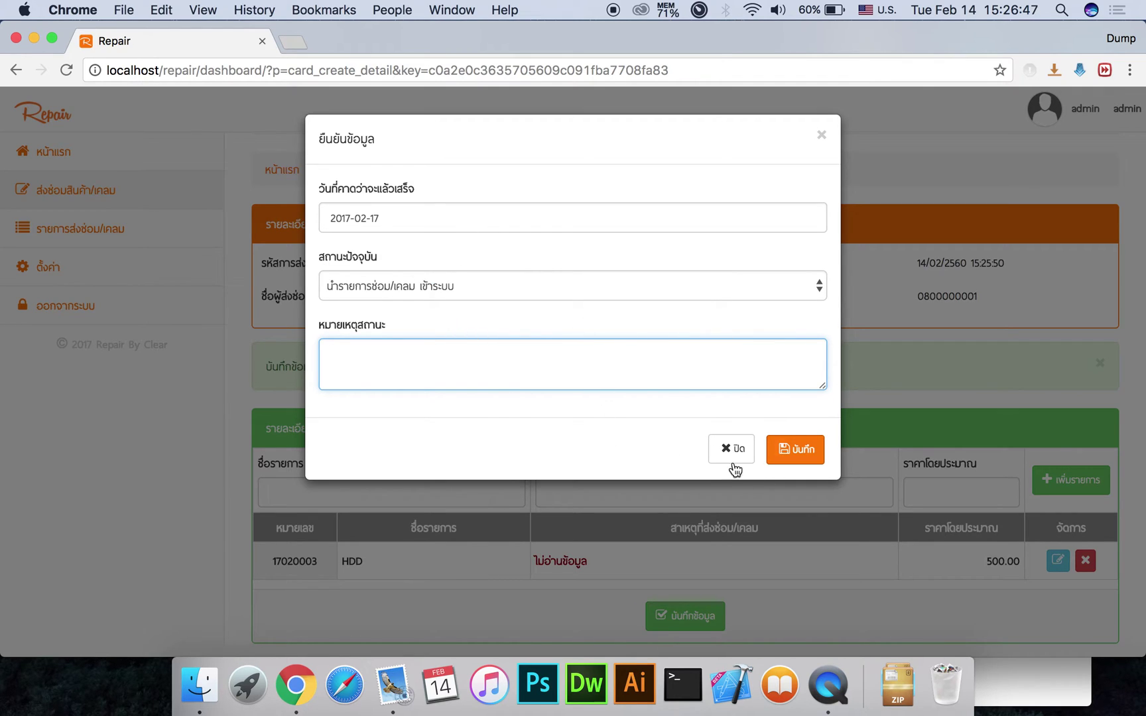
pyautogui.click(790, 449)
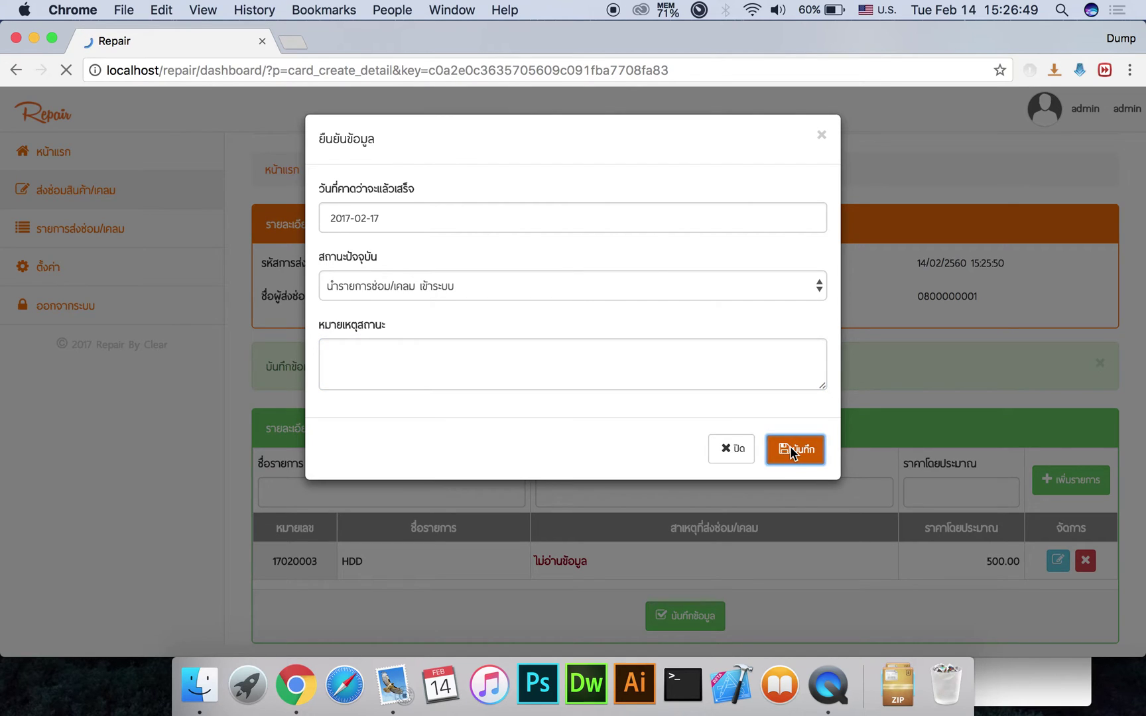
pyautogui.click(713, 260)
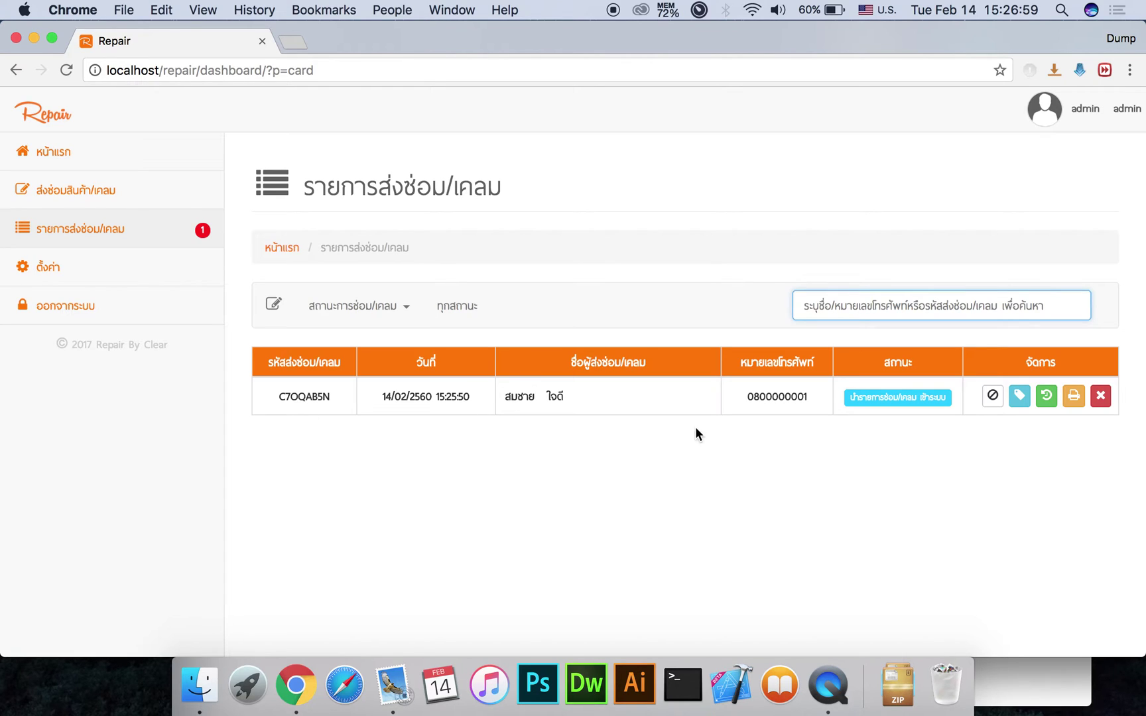
# Set ticket C7OQAB5N's status to เปลี่ยนสินค้าชิ้นใหม่ with remark เสีย and save it
pyautogui.click(875, 401)
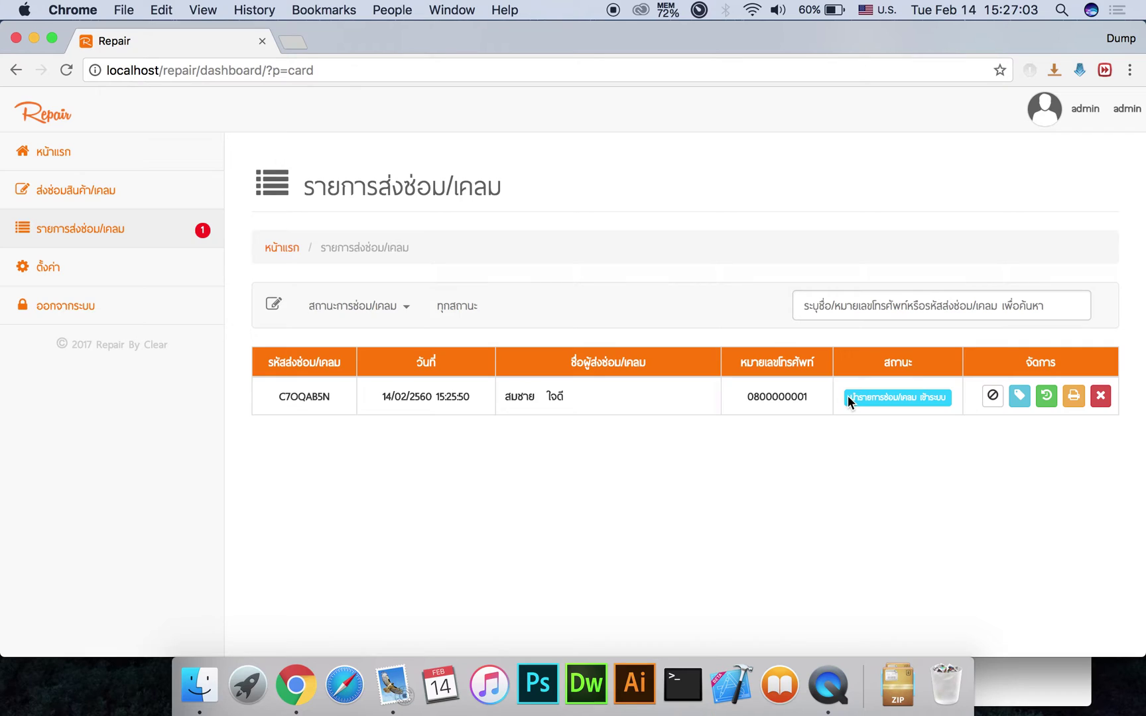
pyautogui.moveTo(848, 397); pyautogui.dragTo(918, 398)
pyautogui.click(1020, 398)
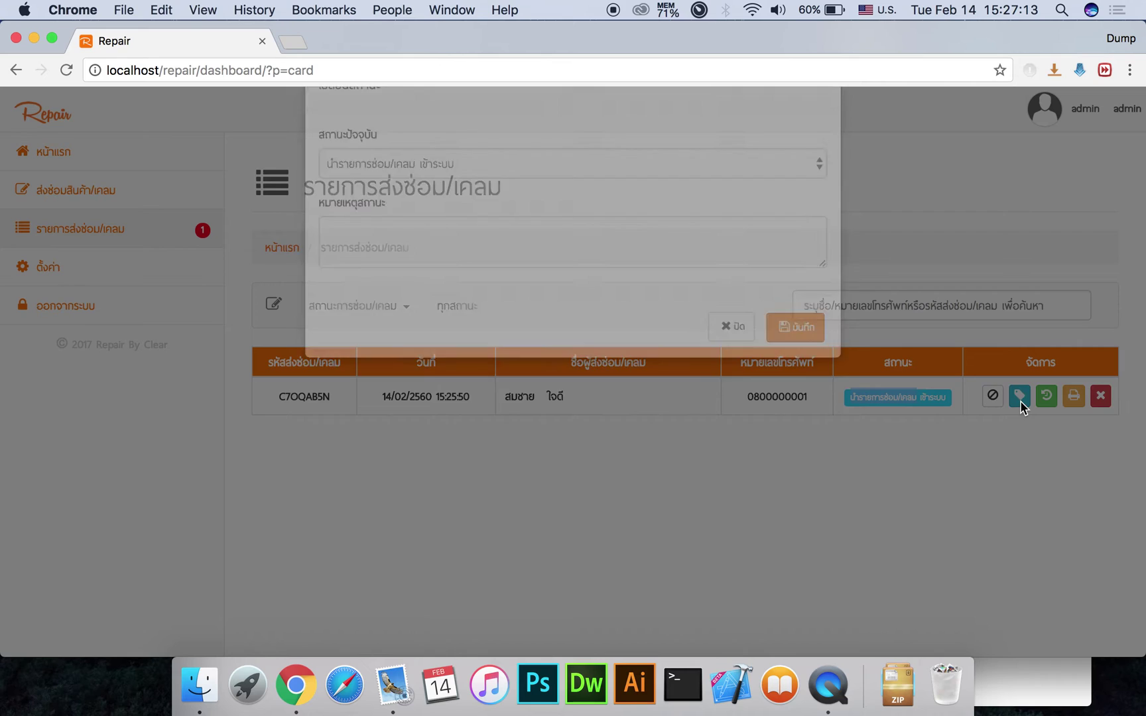
pyautogui.click(393, 215)
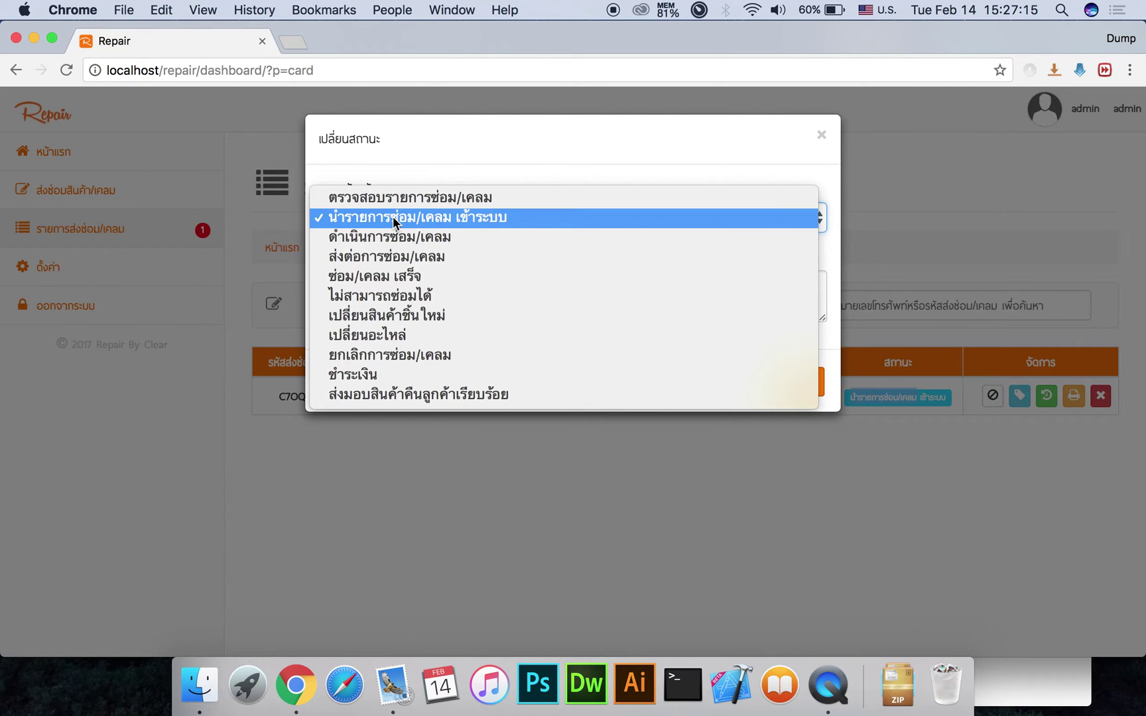
pyautogui.click(398, 316)
pyautogui.click(465, 297)
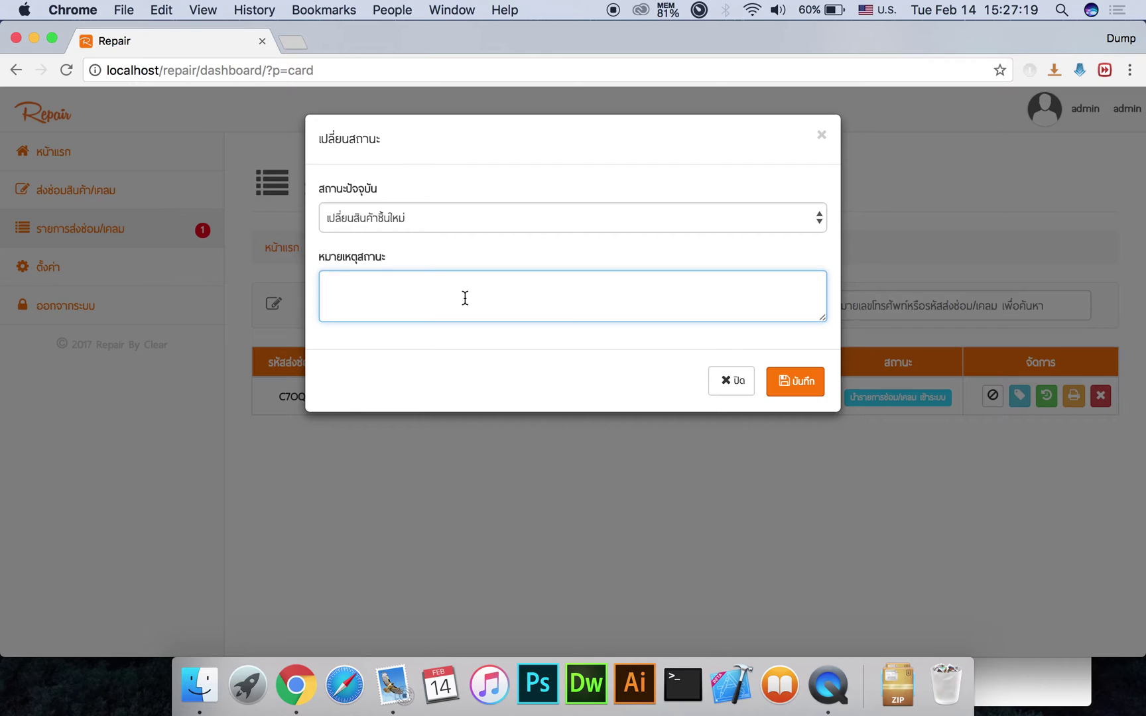
pyautogui.write('g')
pyautogui.press('BackSpace')
pyautogui.hotkey('ctrl', 'space')
pyautogui.write('เสีย')
pyautogui.click(790, 384)
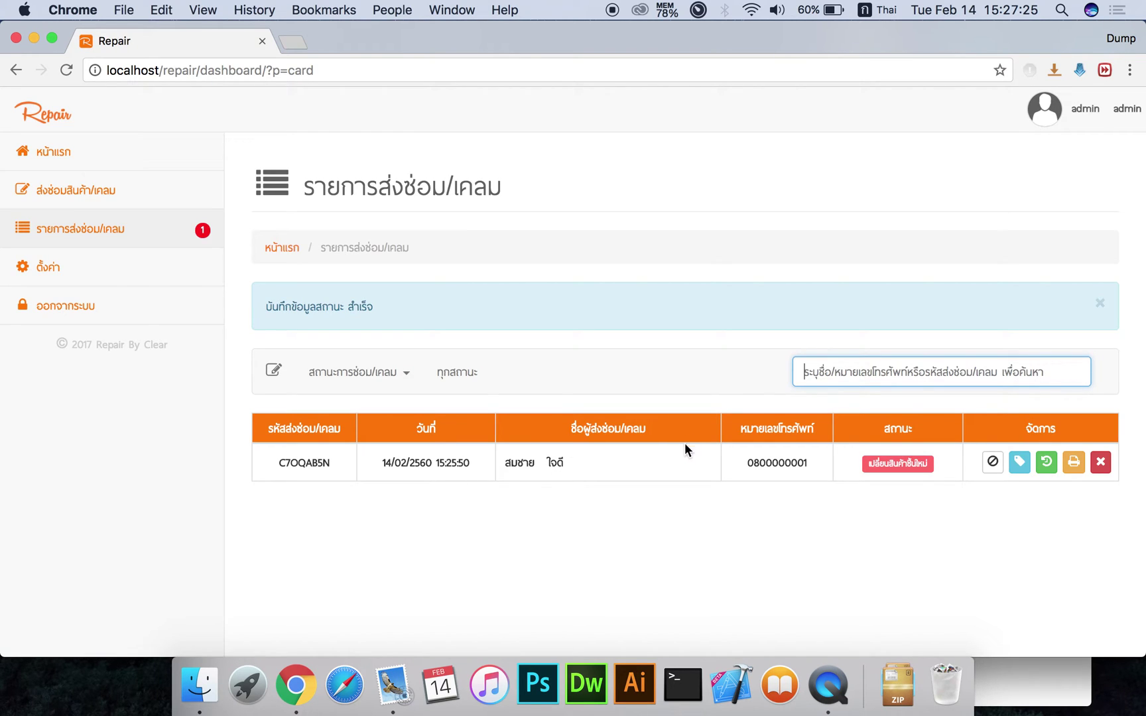
pyautogui.moveTo(869, 463); pyautogui.dragTo(928, 465)
# Open C7OQAB5N's status history, review its two update-log rows, then return to order details
pyautogui.click(911, 502)
pyautogui.doubleClick(889, 466)
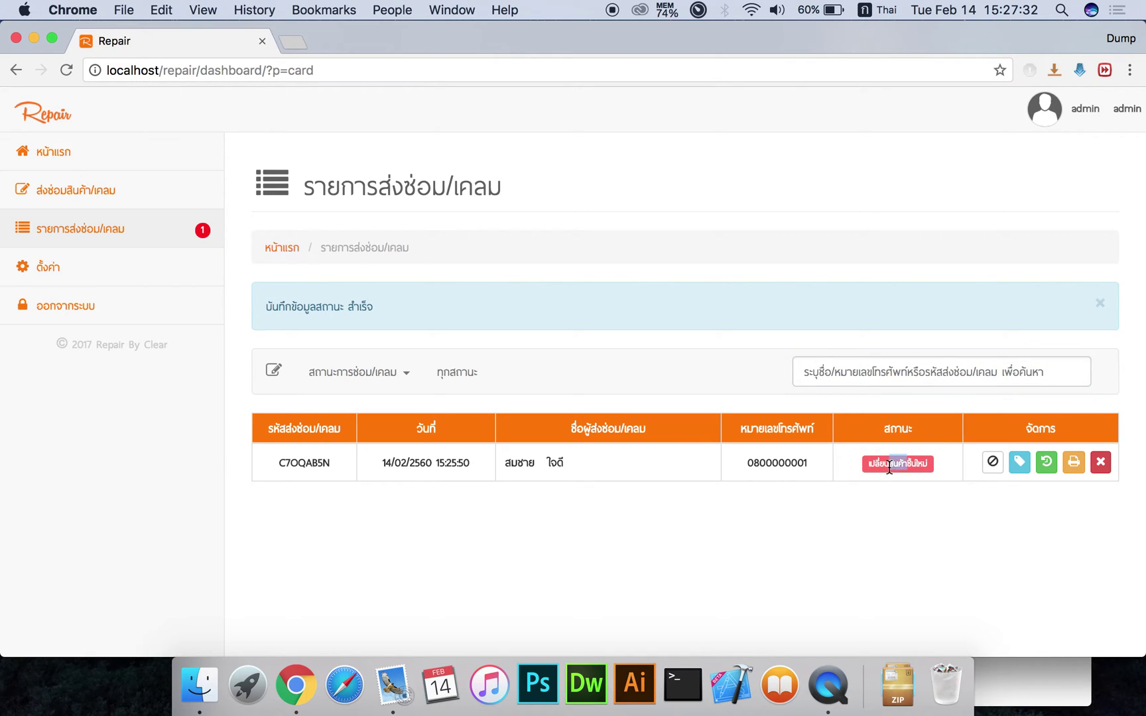
pyautogui.click(1046, 467)
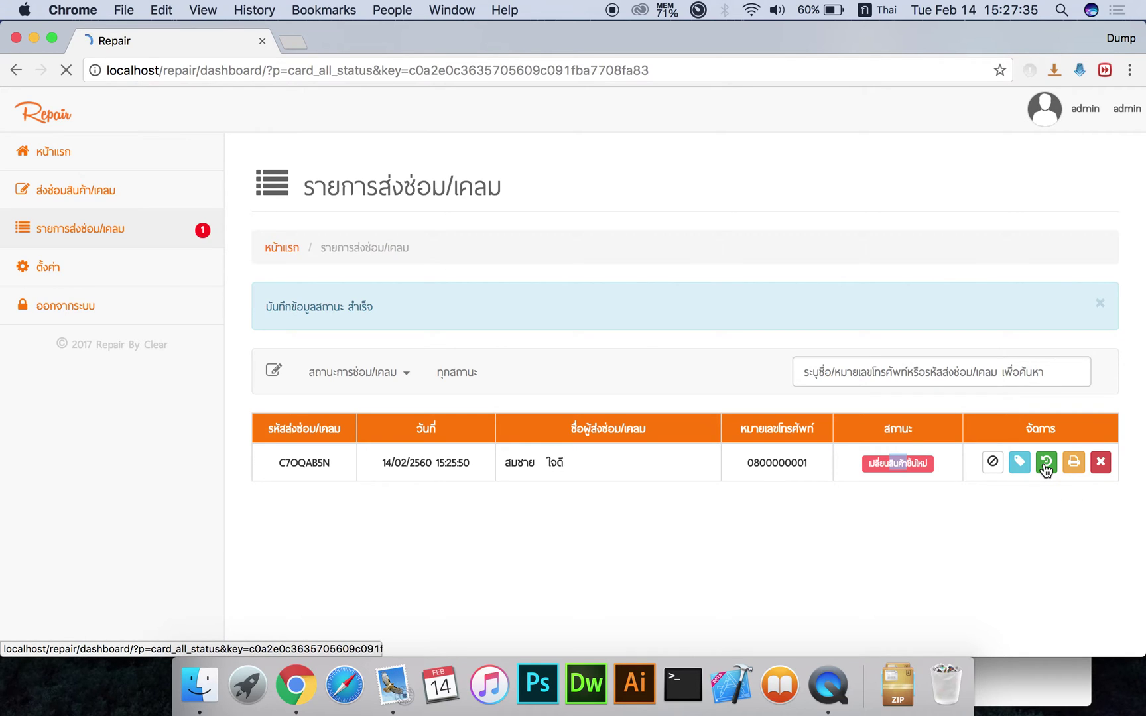
pyautogui.scroll(-1, 820, 361)
pyautogui.scroll(1, 821, 370)
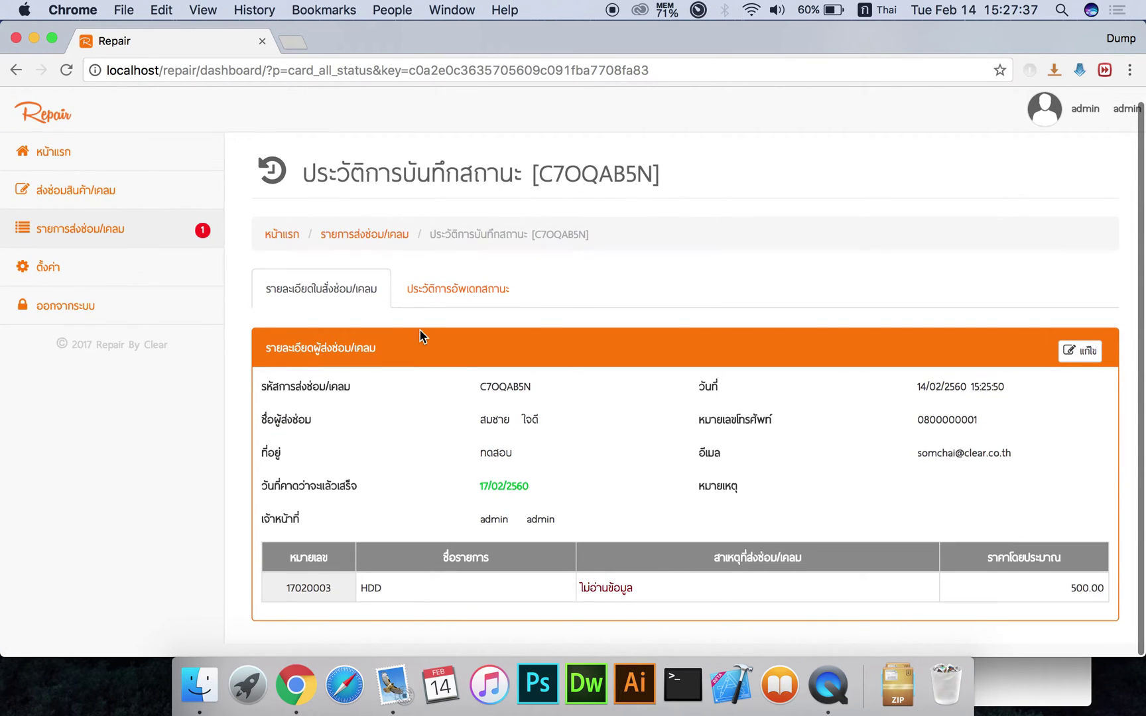
pyautogui.click(416, 294)
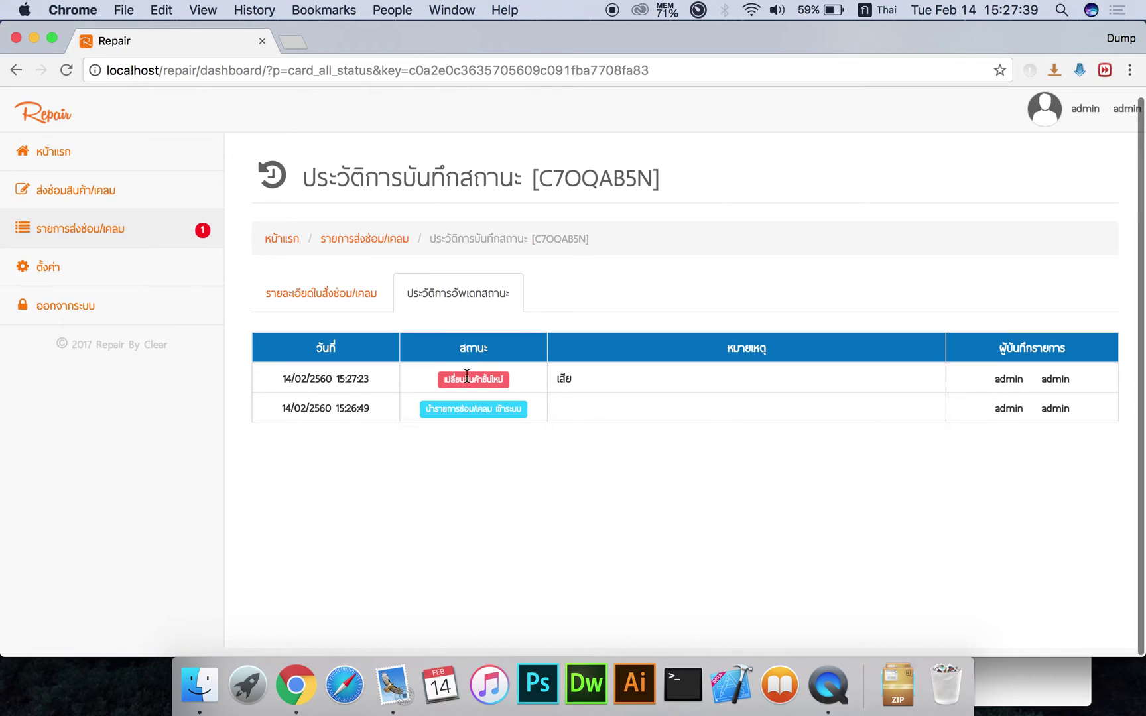
pyautogui.moveTo(422, 375); pyautogui.dragTo(515, 414)
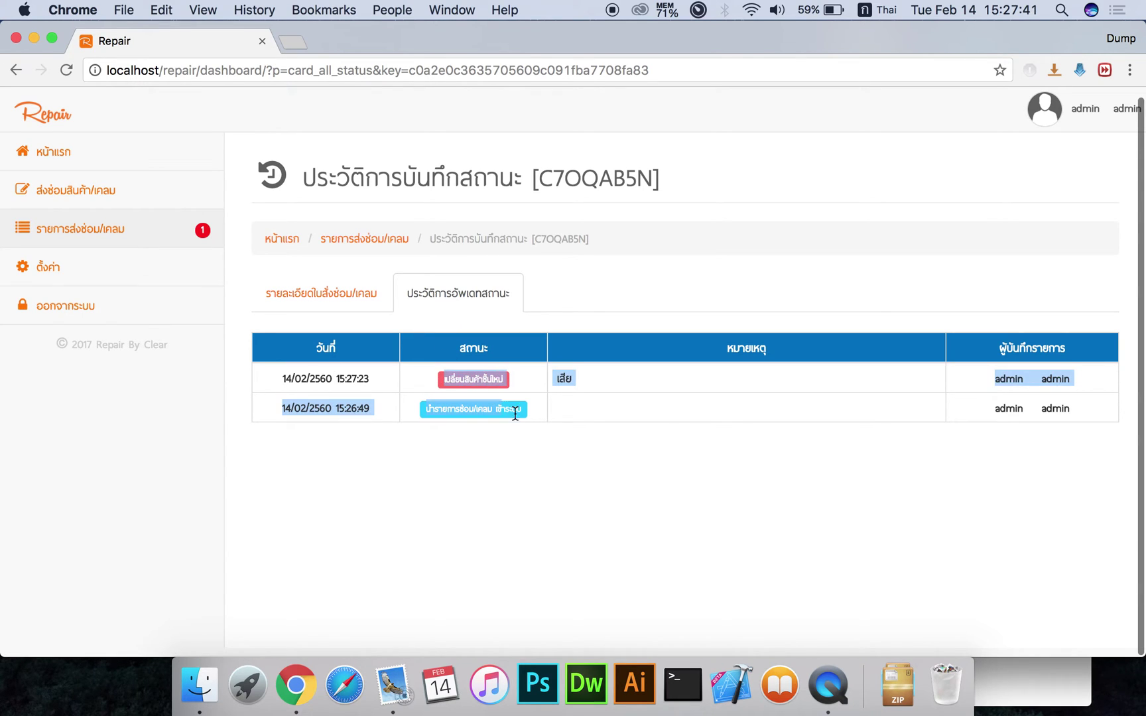
pyautogui.click(538, 409)
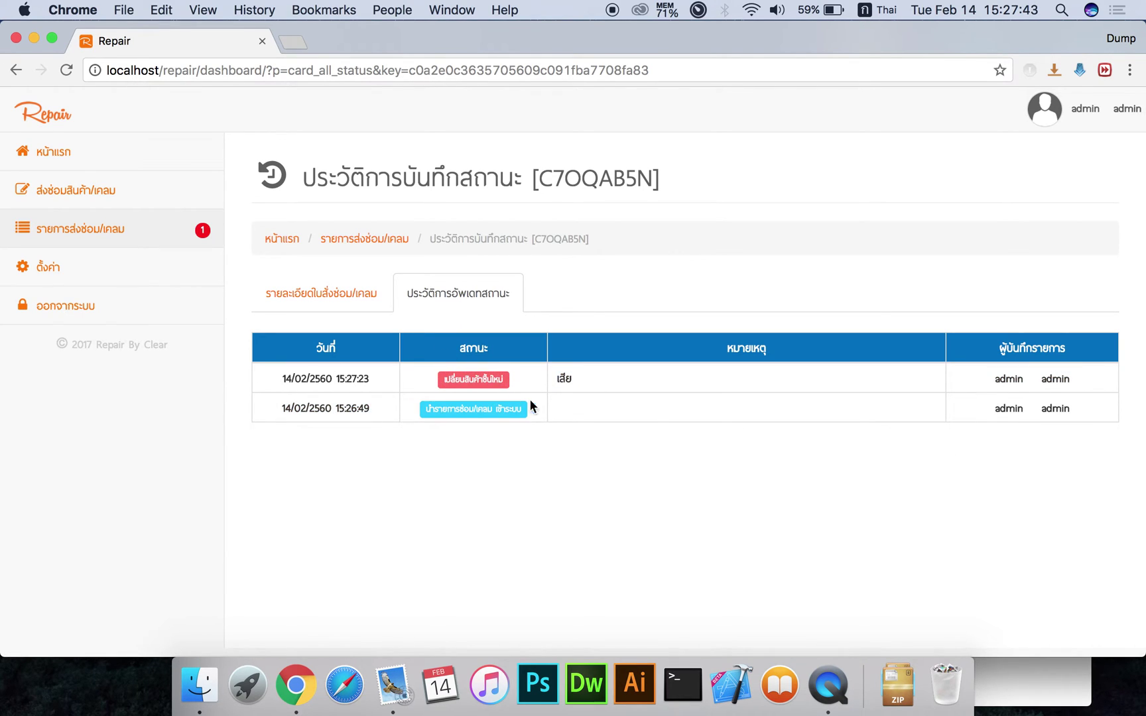
pyautogui.click(344, 290)
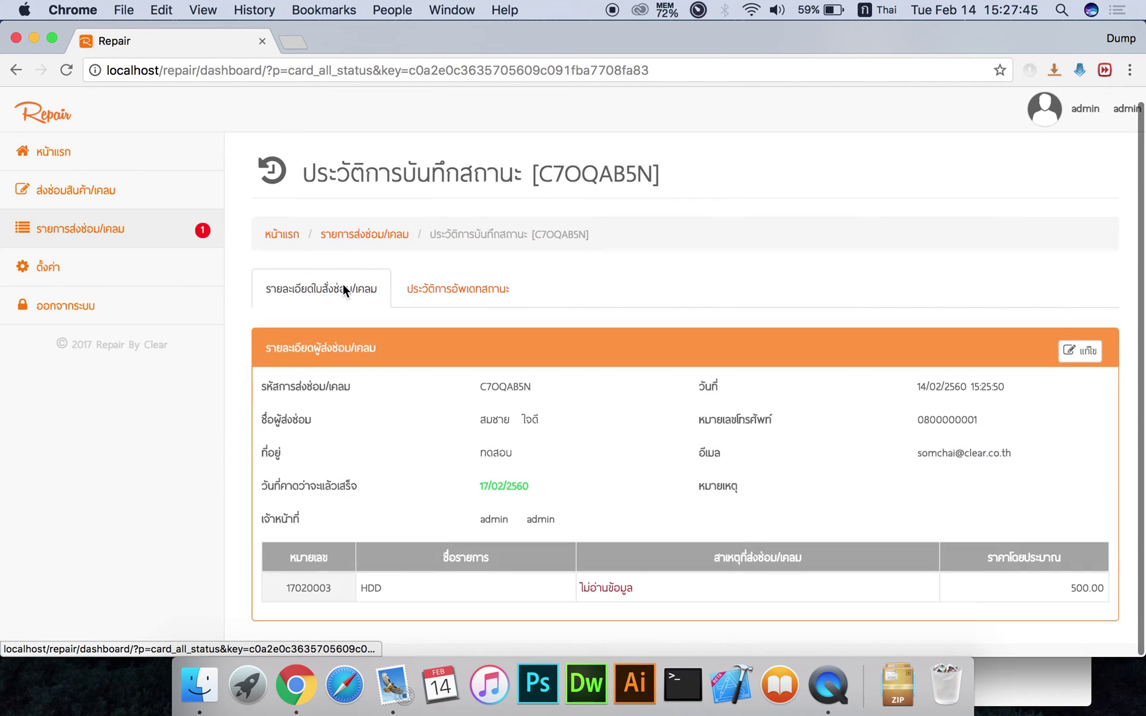
pyautogui.click(199, 228)
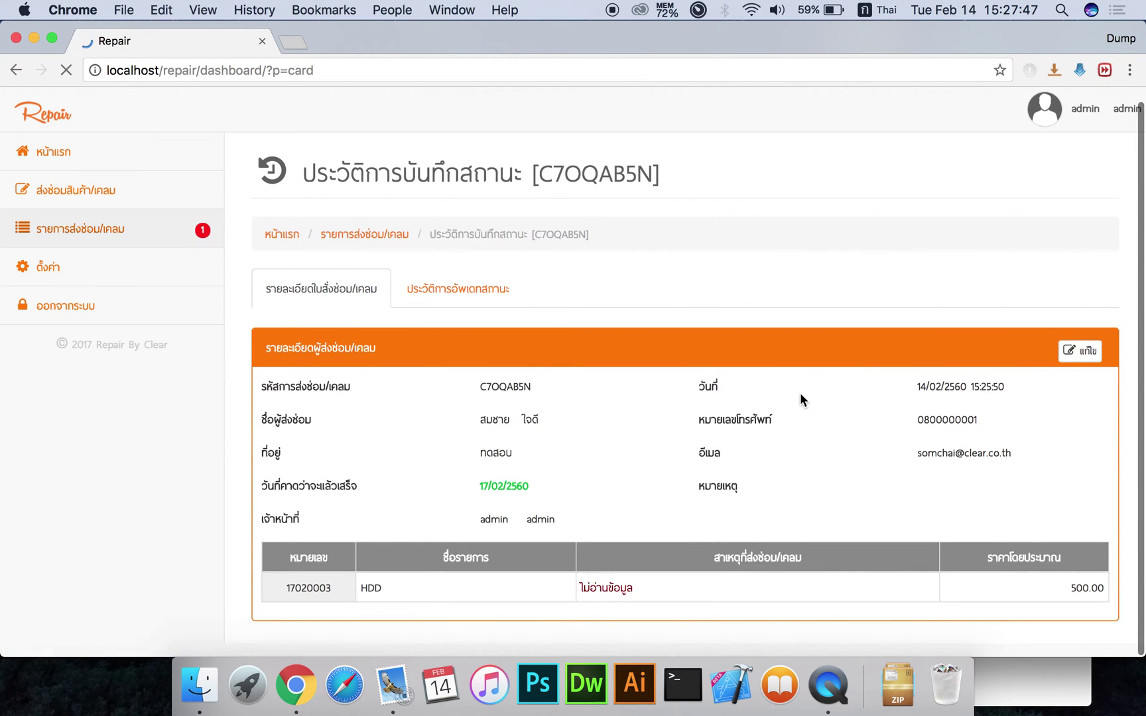
pyautogui.click(1076, 397)
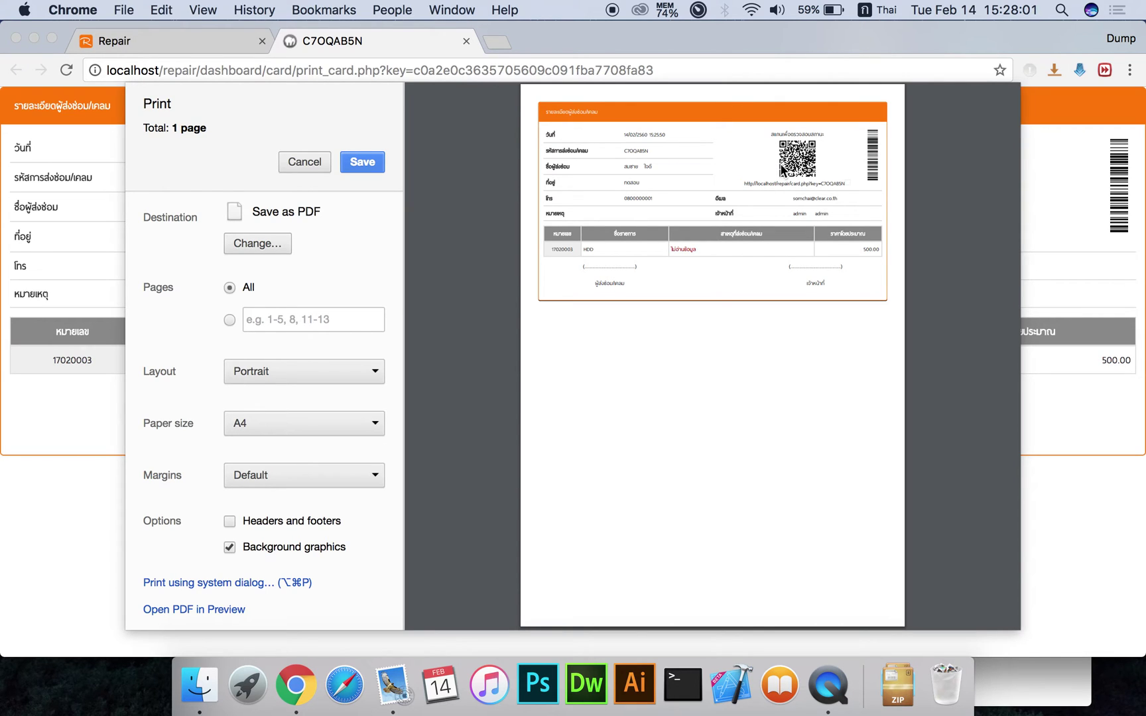
pyautogui.click(776, 186)
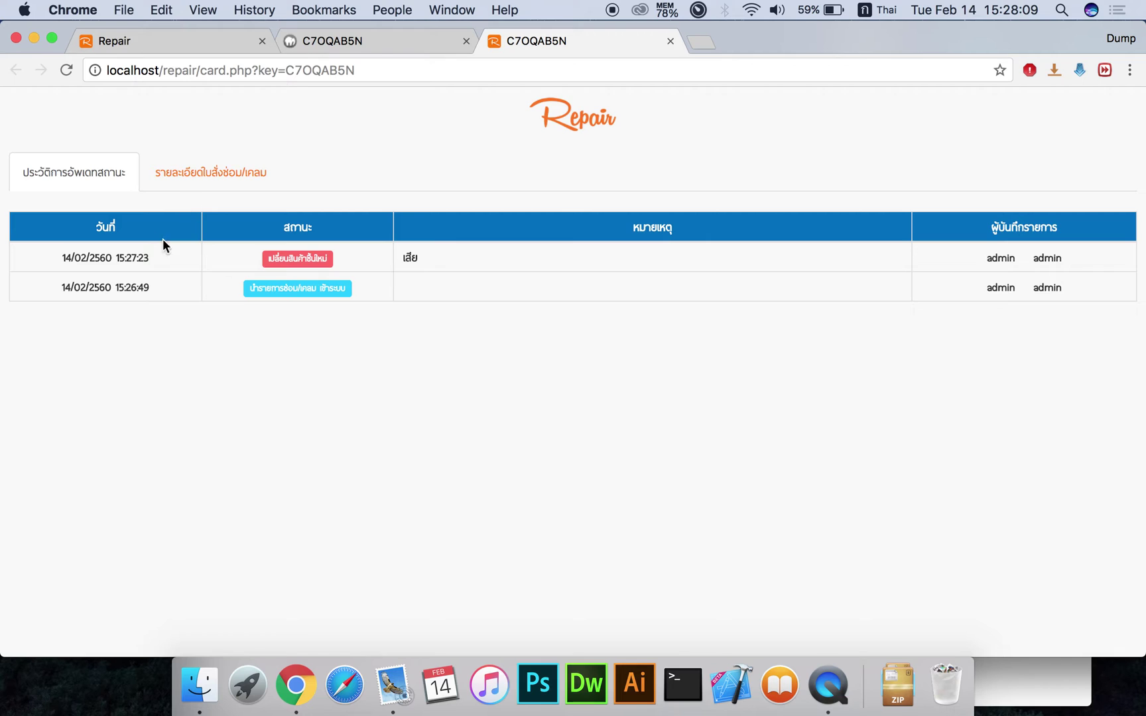
pyautogui.click(189, 181)
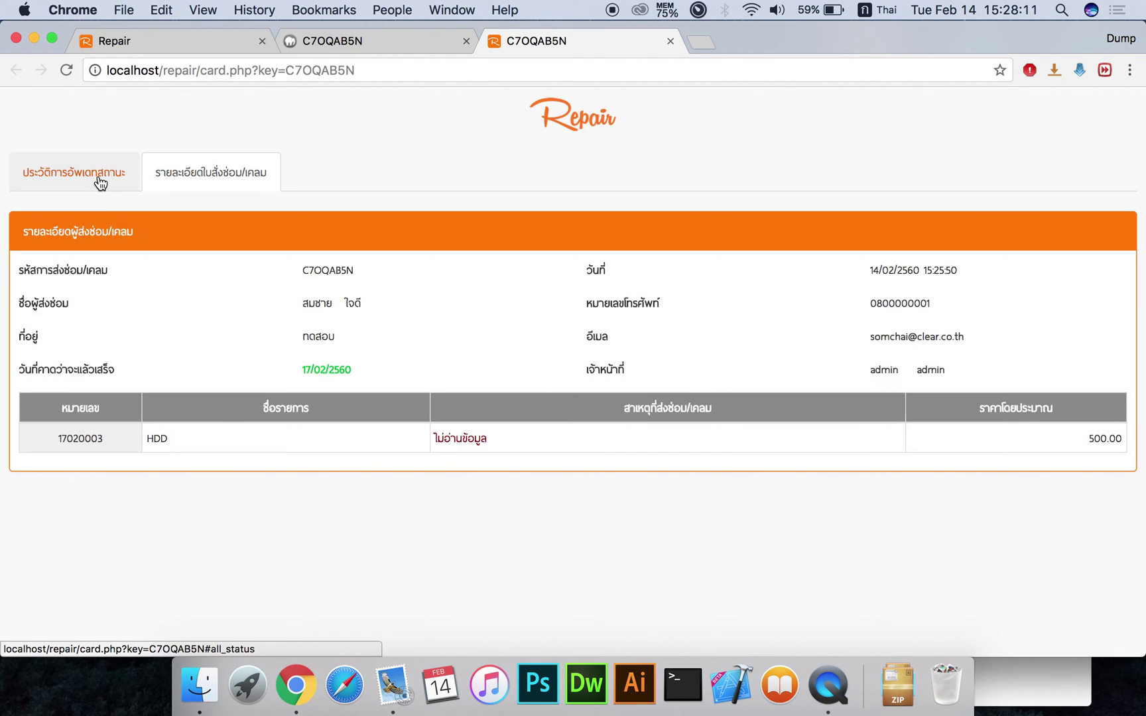
# Close the public status page, cancel printing, and close the printable card tab
pyautogui.click(98, 176)
pyautogui.click(358, 41)
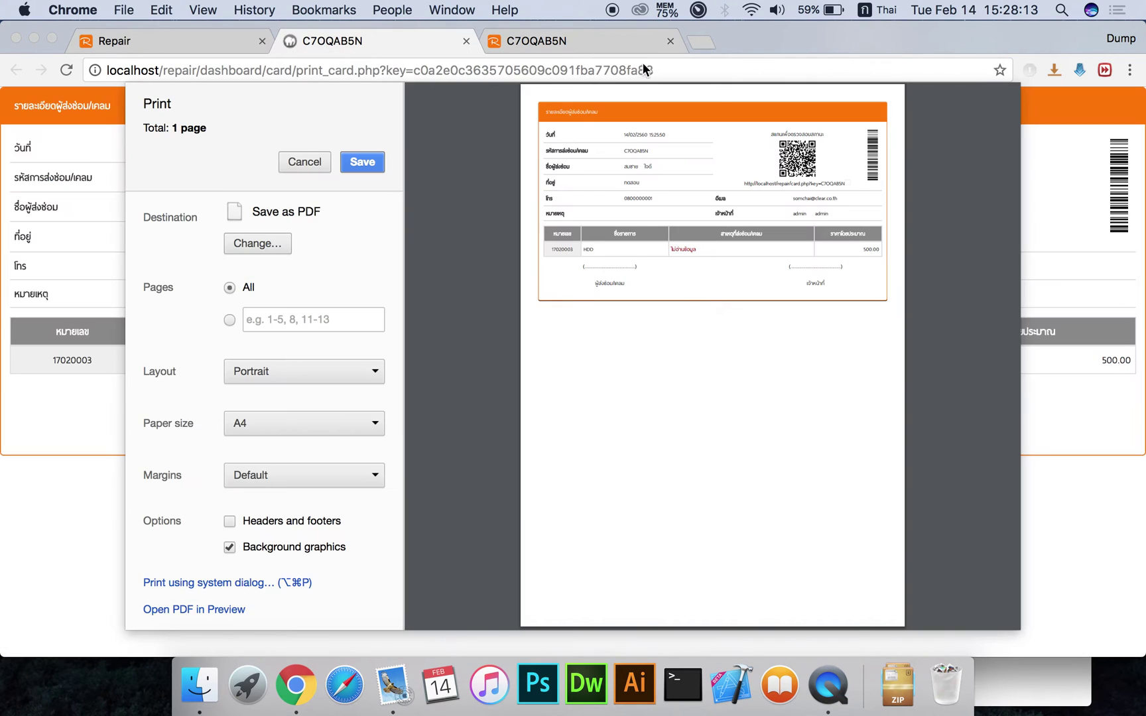
pyautogui.click(670, 41)
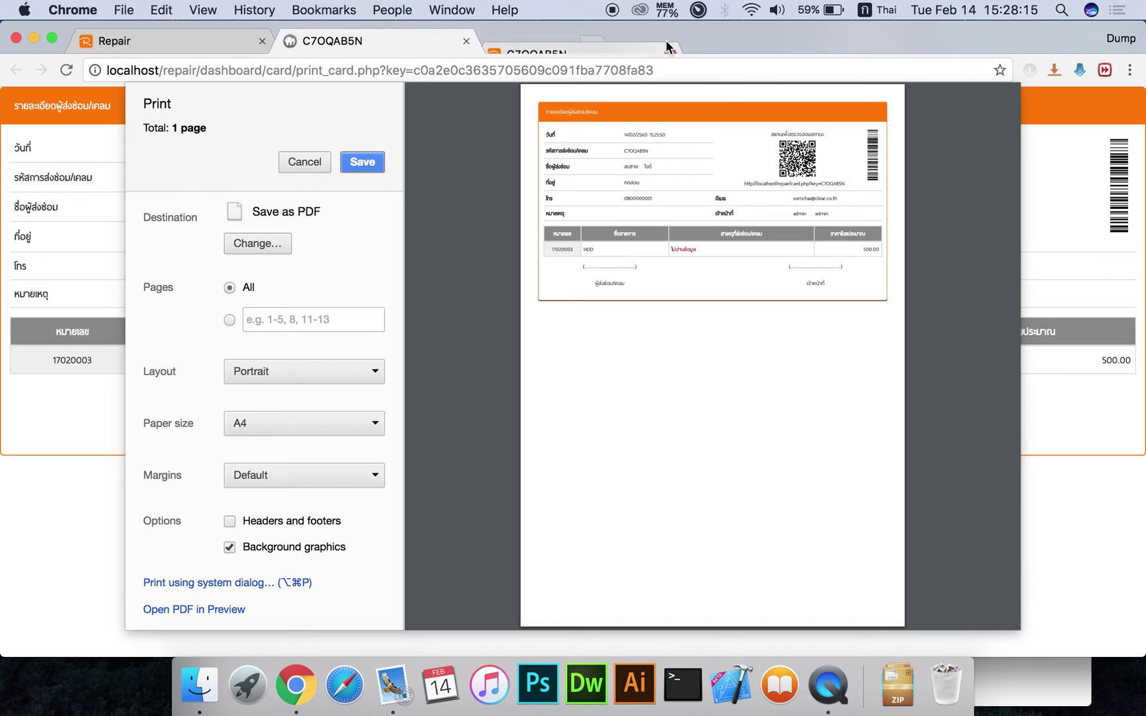
pyautogui.click(303, 161)
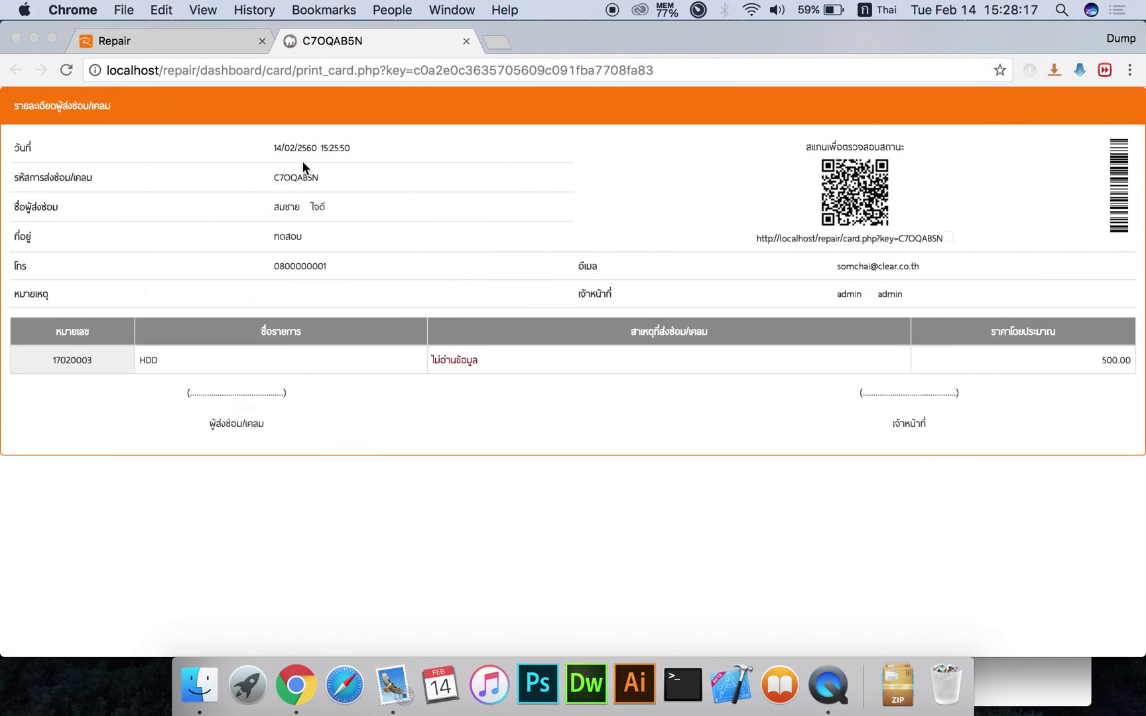
pyautogui.click(466, 42)
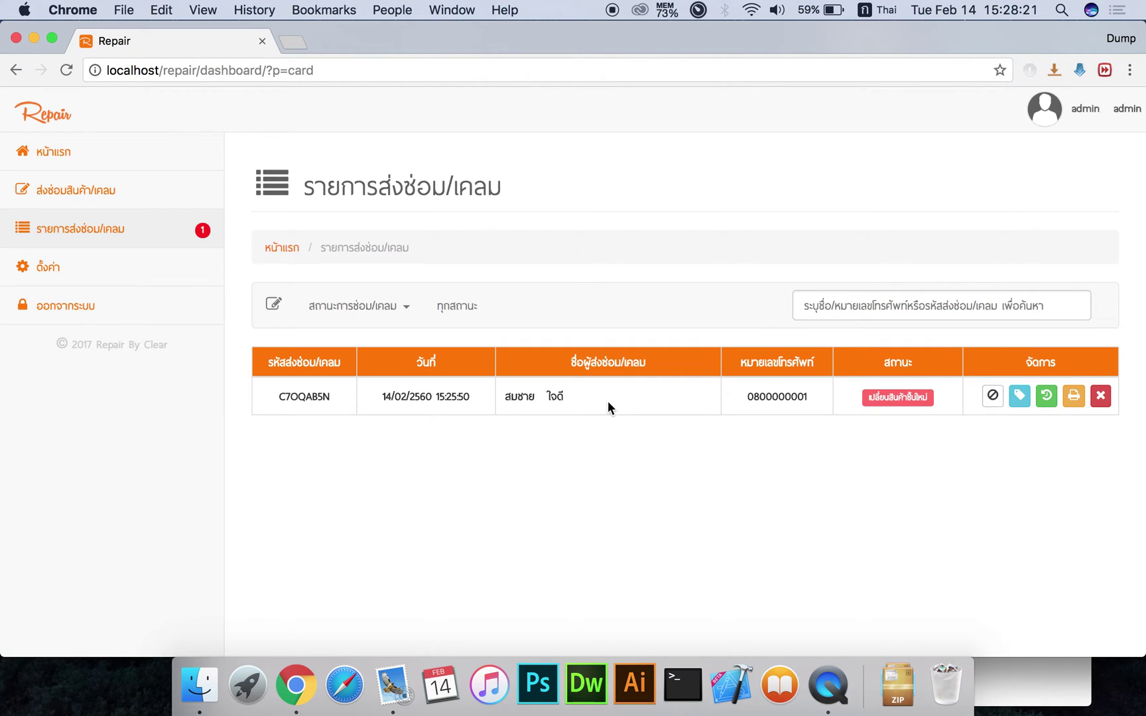
# Cancel repair ticket C7OQAB5N and reload the repair list
pyautogui.click(991, 402)
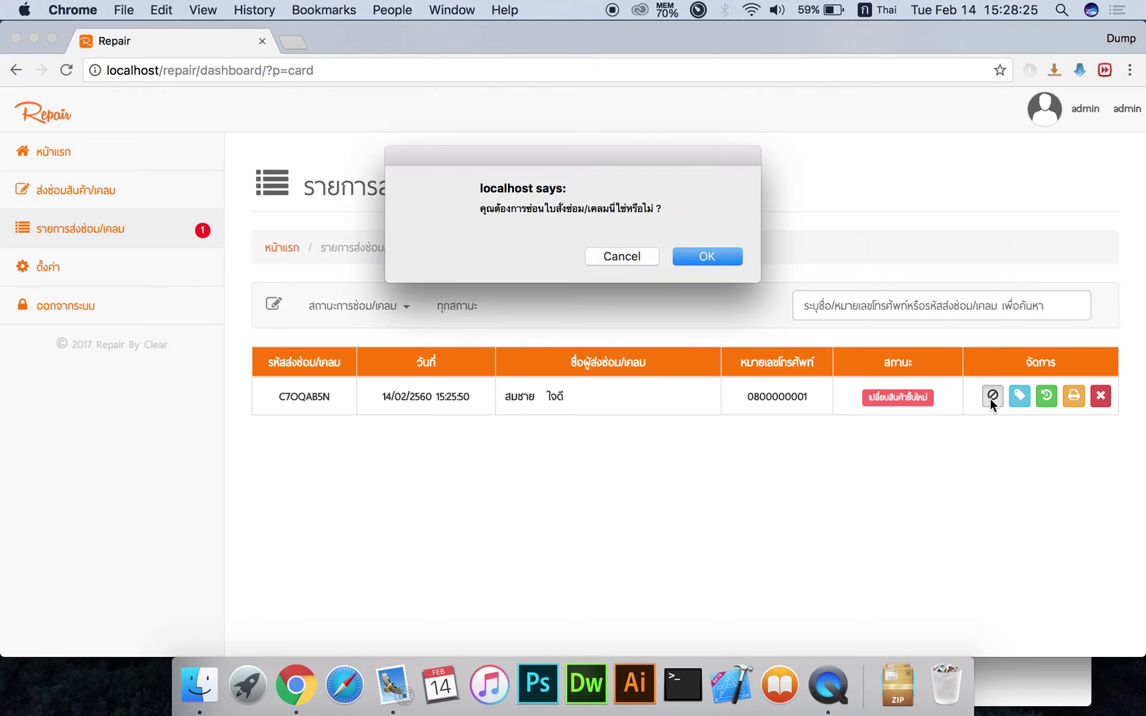
pyautogui.click(708, 256)
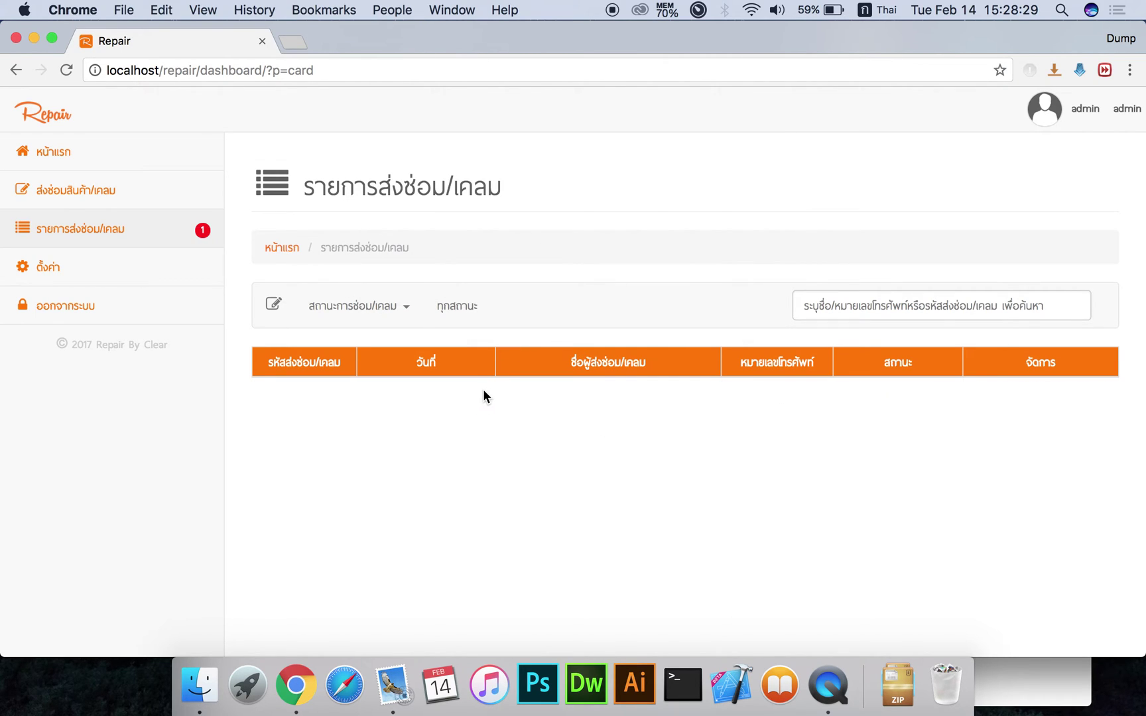
pyautogui.click(216, 228)
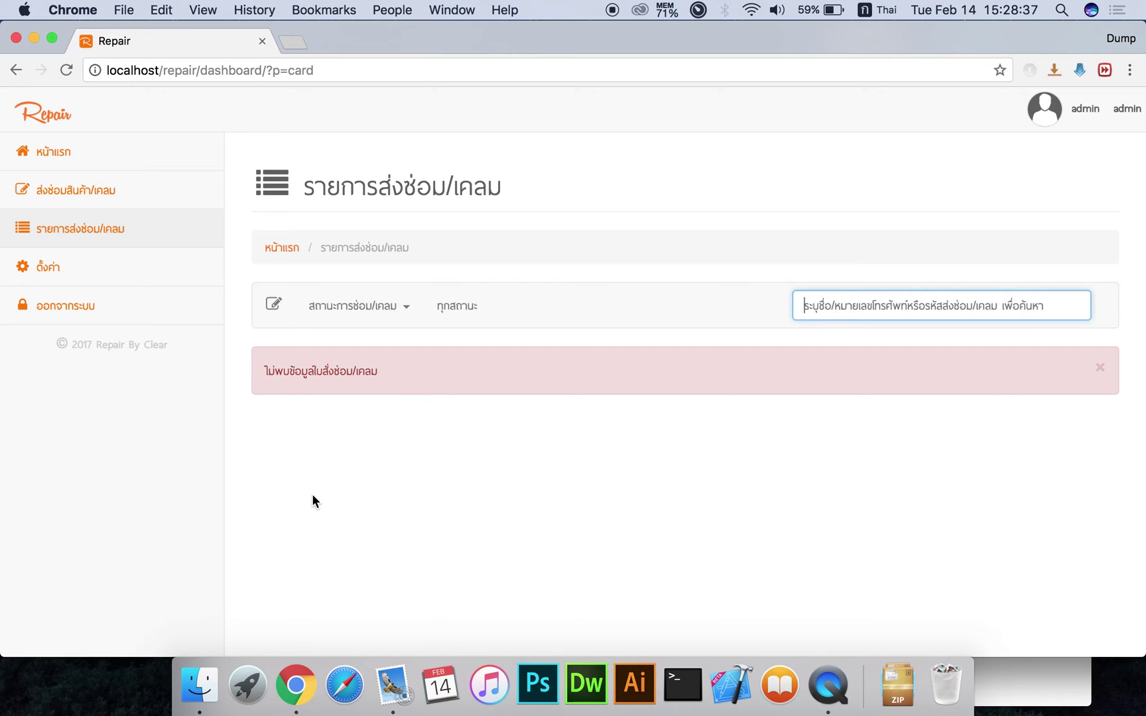
# Check the new-request page and dashboard, then reopen the now-empty repair list
pyautogui.click(145, 192)
pyautogui.click(96, 154)
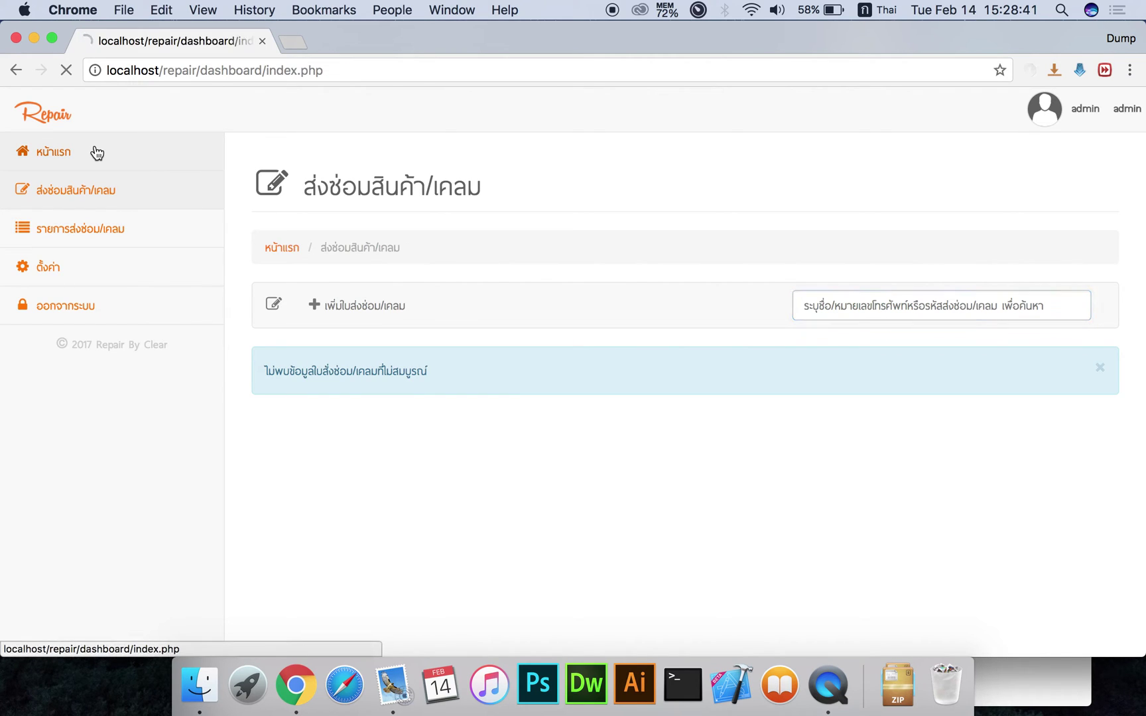
pyautogui.click(63, 239)
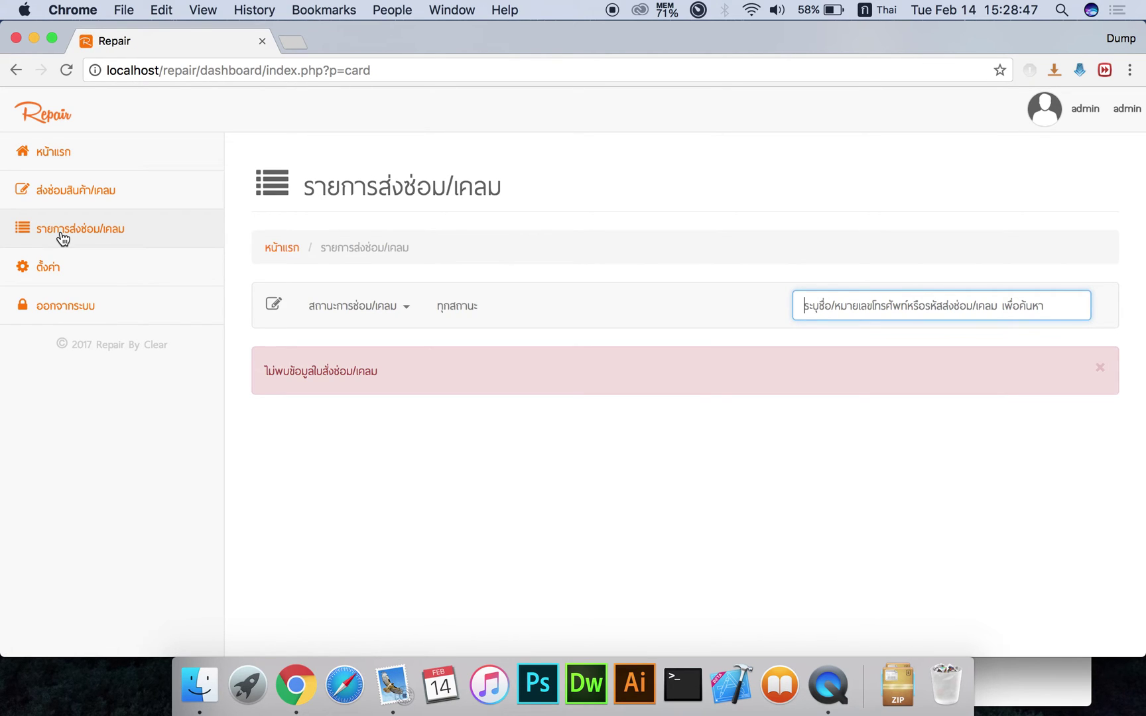
# In repair status settings, hide statuses 2, 3 and 4
pyautogui.click(155, 266)
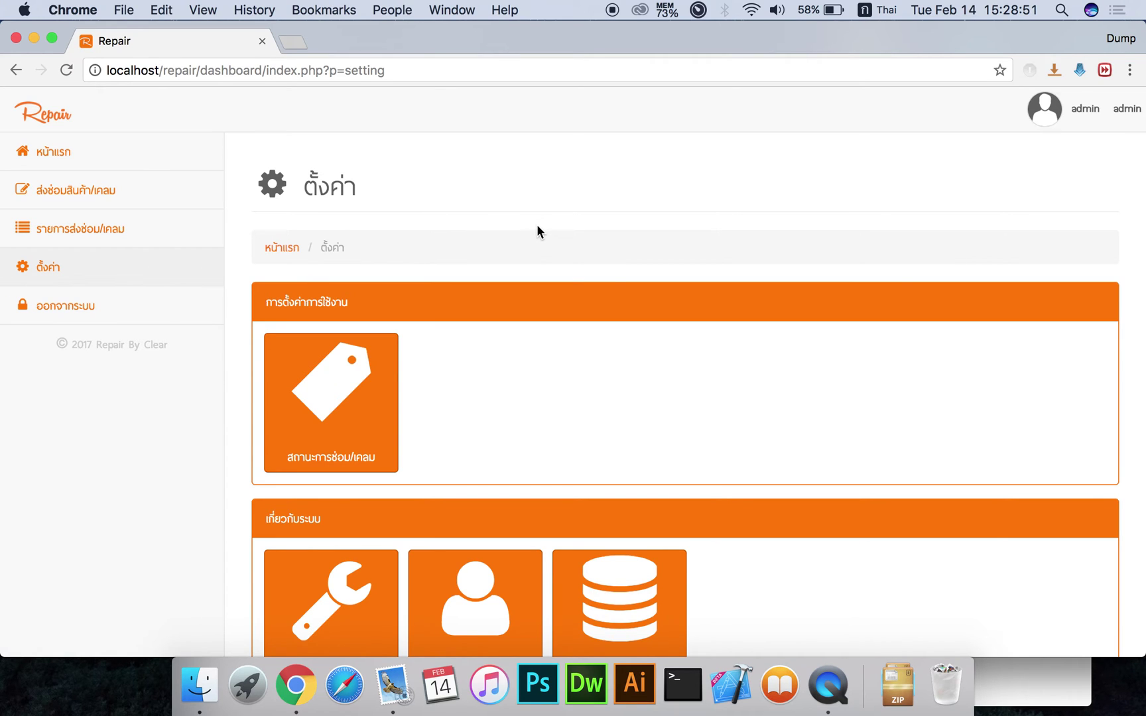
pyautogui.scroll(-3, 537, 230)
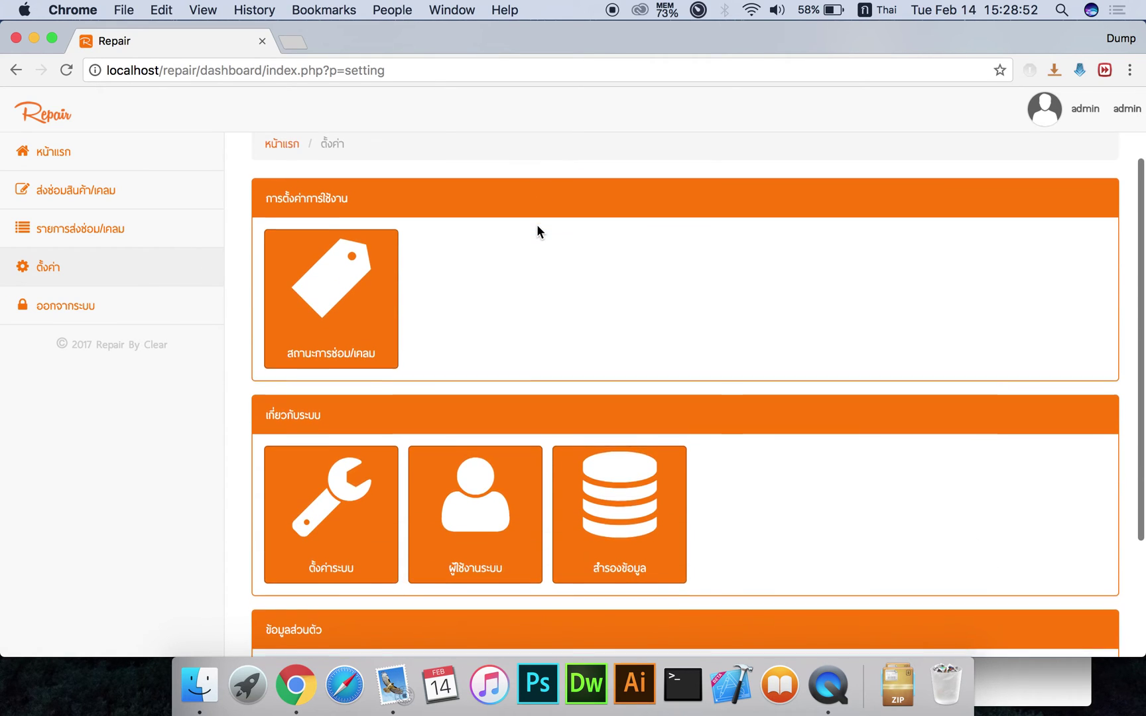
pyautogui.click(376, 300)
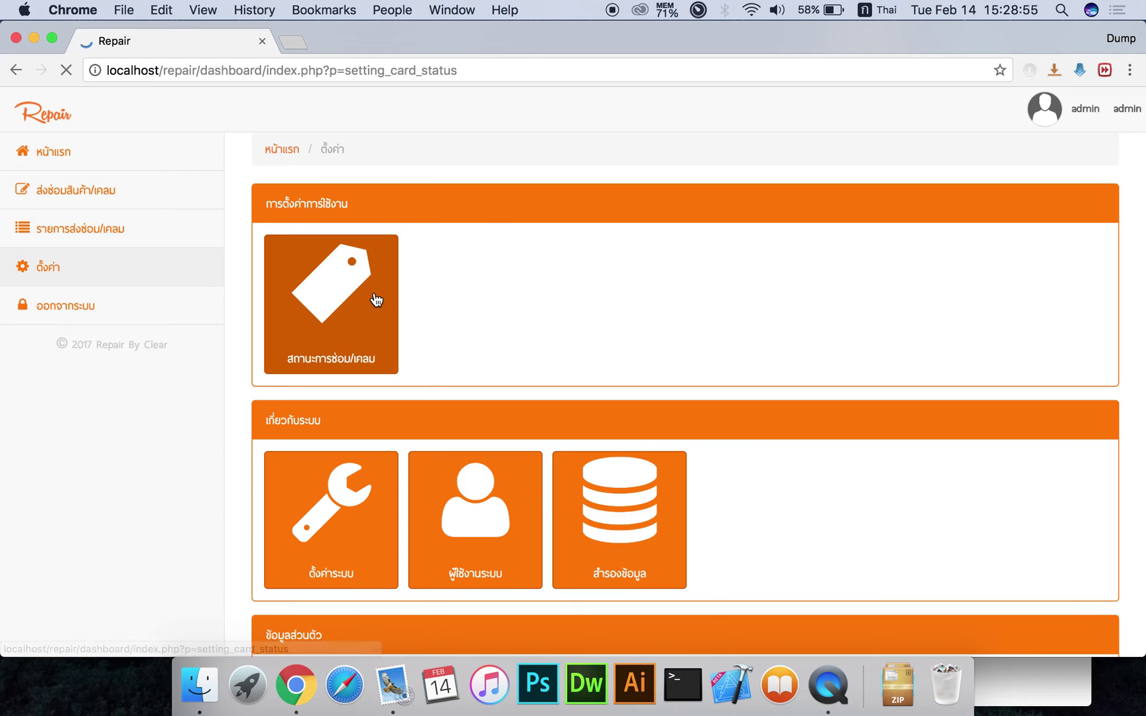
pyautogui.scroll(-5, 568, 339)
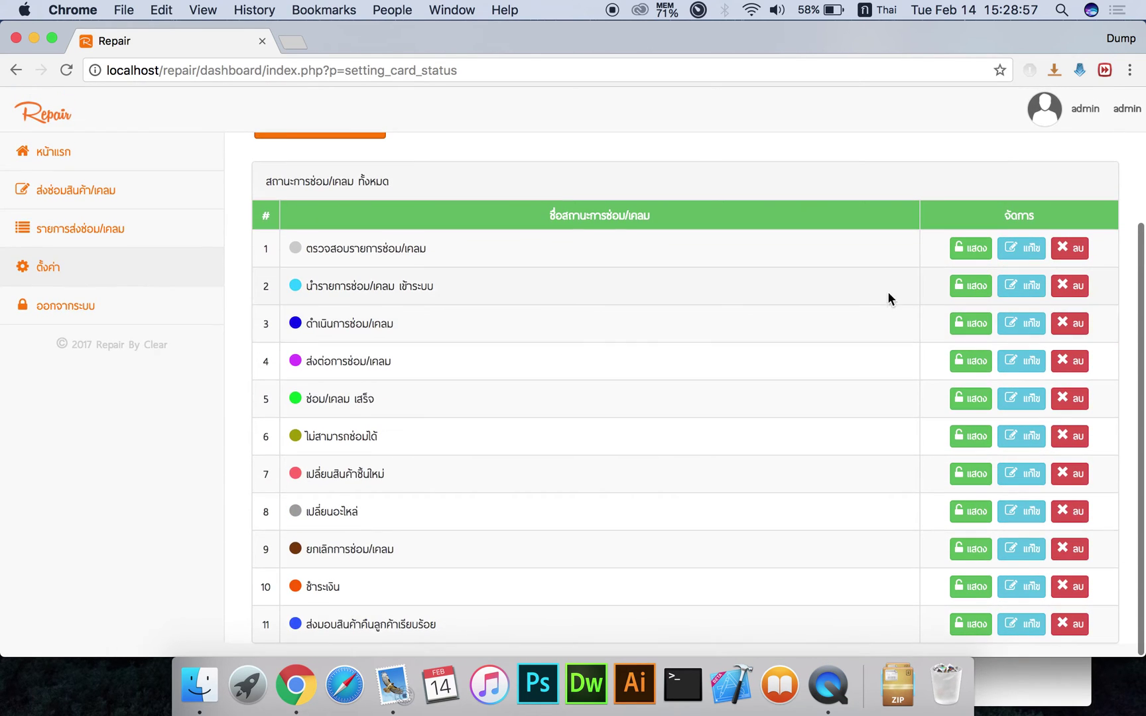
pyautogui.click(971, 290)
pyautogui.click(965, 324)
pyautogui.click(965, 361)
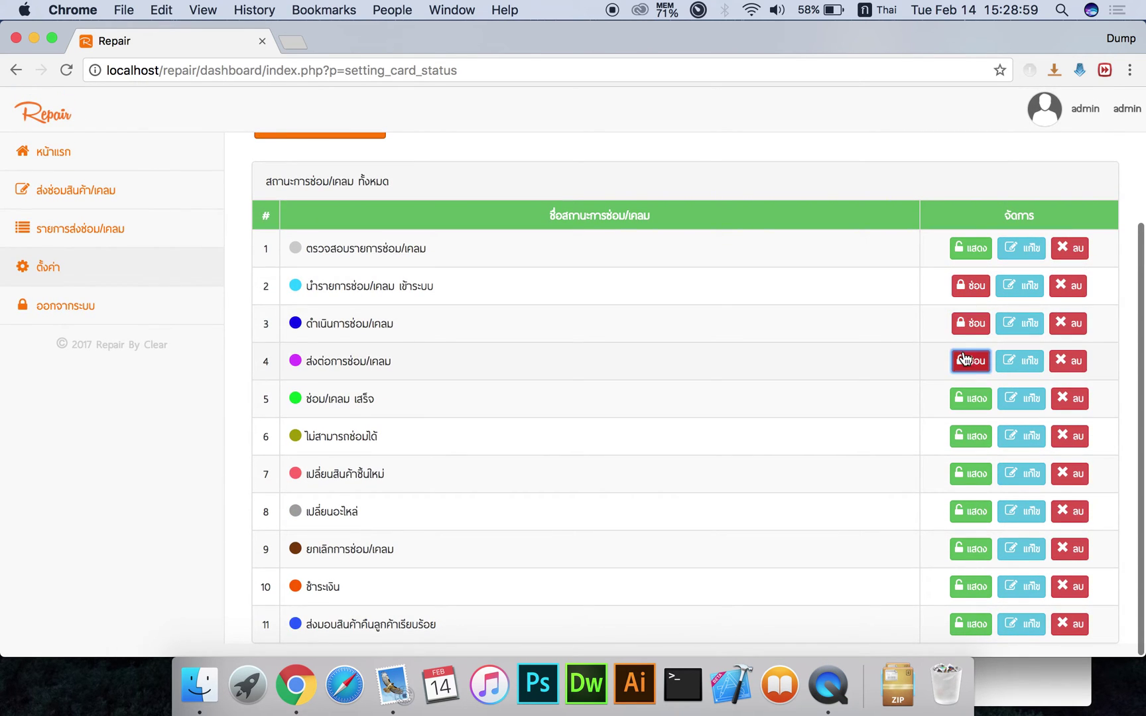
# Inspect the edit forms for statuses 2 and 4 without saving, then return to settings
pyautogui.click(1024, 286)
pyautogui.click(587, 218)
pyautogui.click(724, 360)
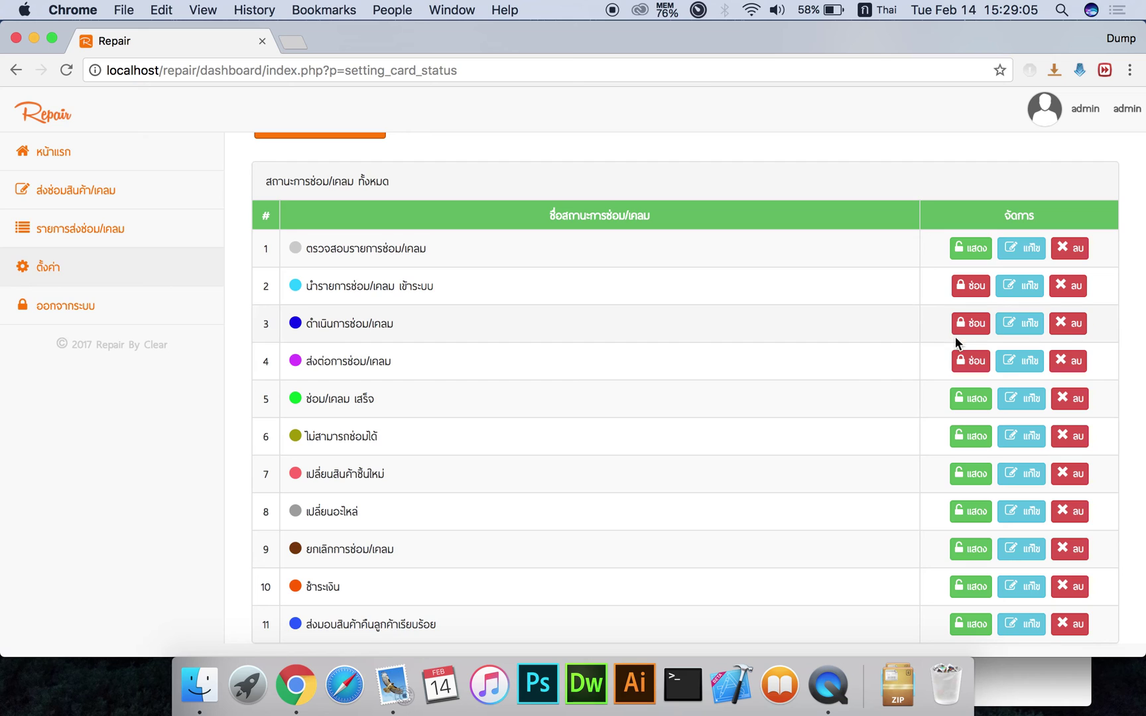
pyautogui.click(1027, 370)
pyautogui.click(762, 281)
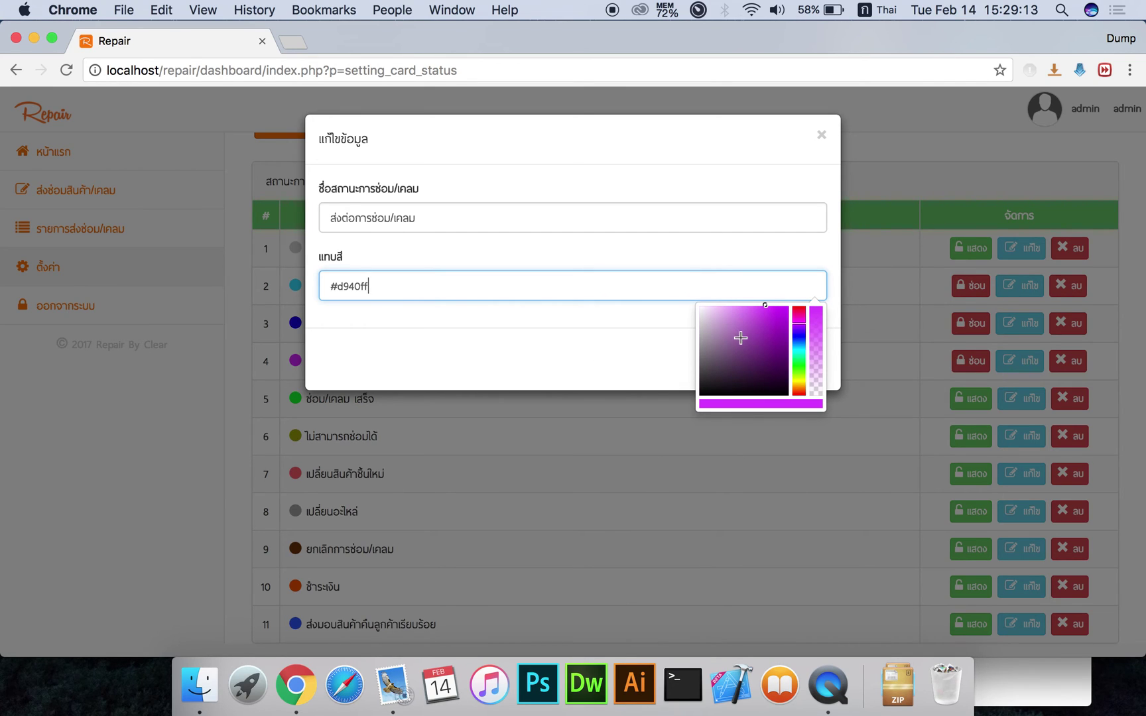
pyautogui.click(663, 348)
pyautogui.click(733, 359)
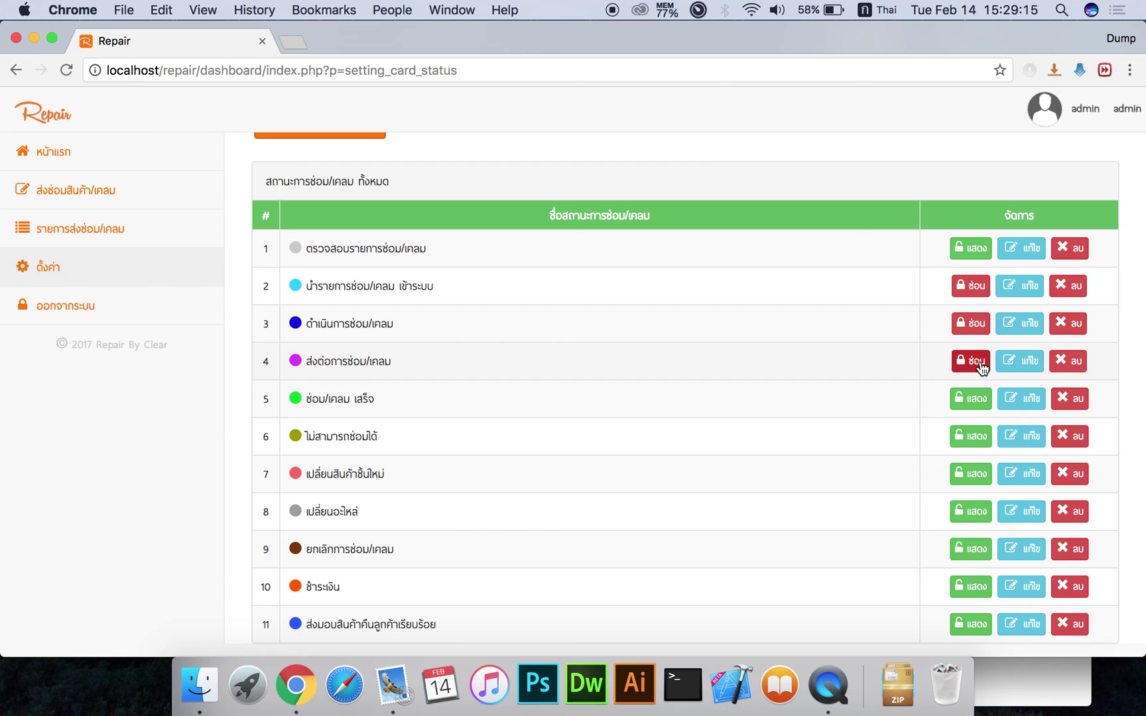
pyautogui.scroll(3, 547, 322)
pyautogui.click(335, 250)
pyautogui.scroll(-5, 531, 409)
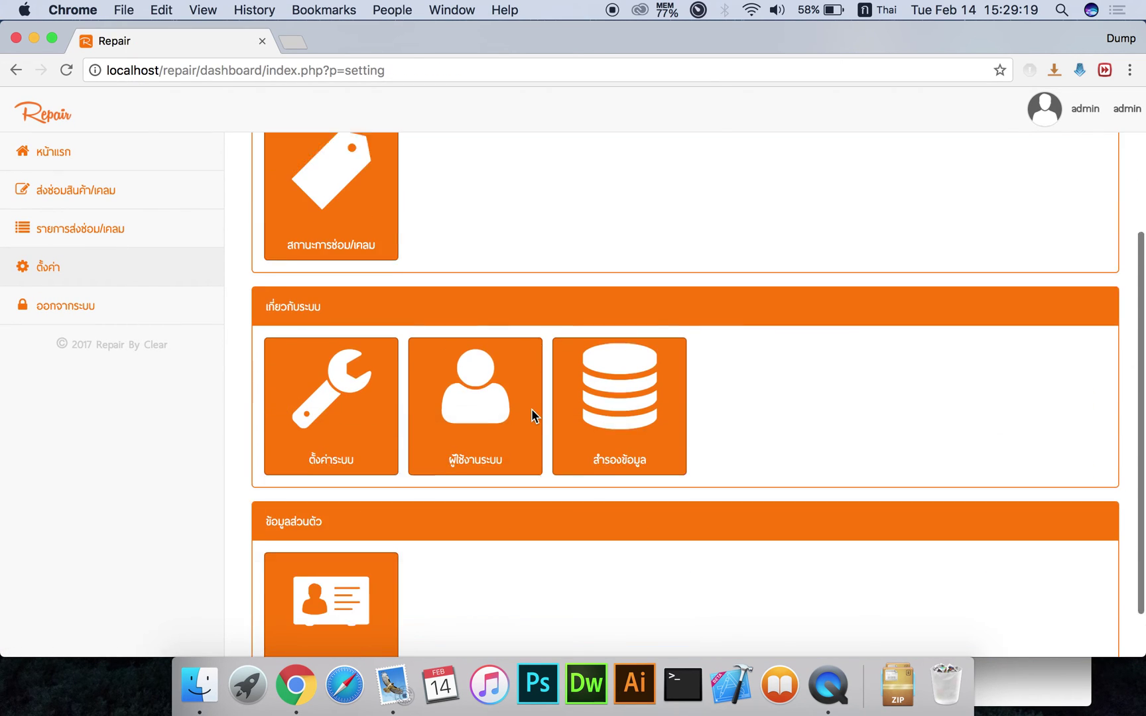
pyautogui.click(323, 371)
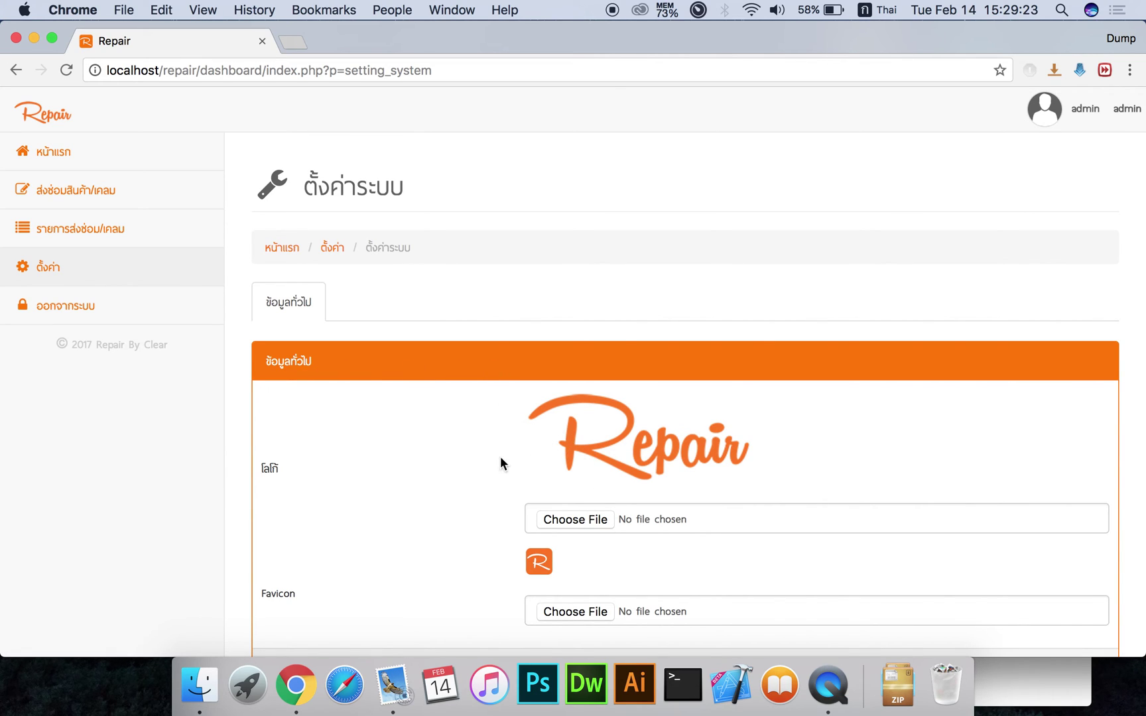
pyautogui.scroll(2, 496, 462)
pyautogui.scroll(-2, 603, 441)
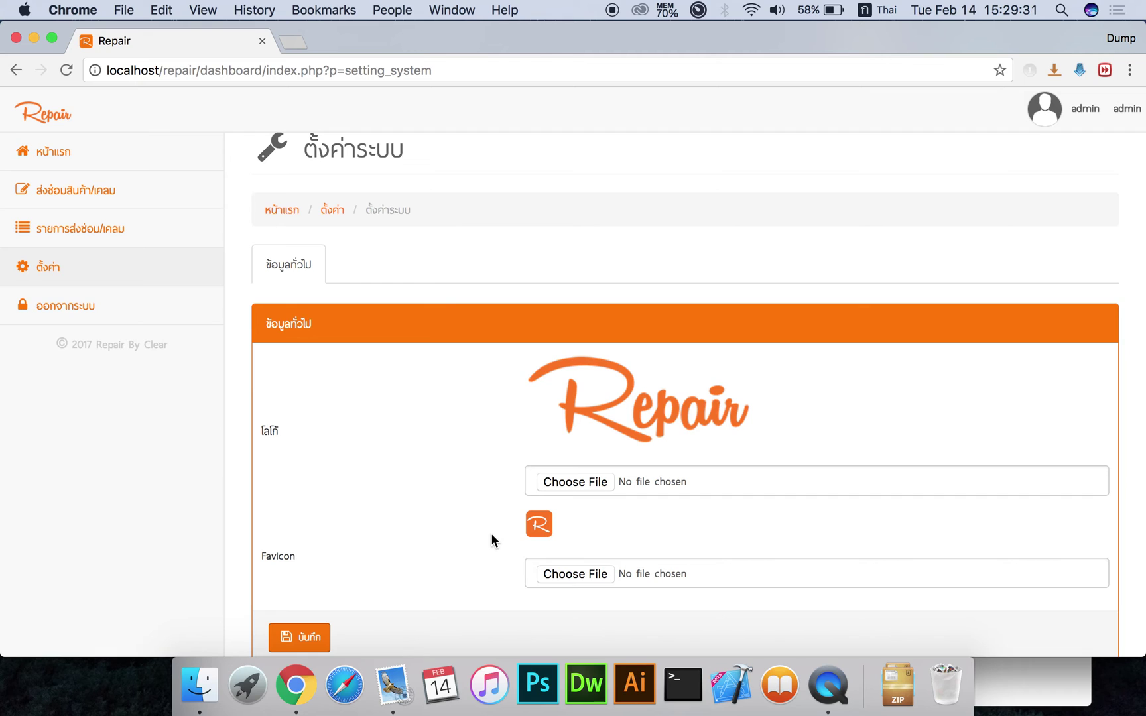
pyautogui.scroll(-1, 491, 534)
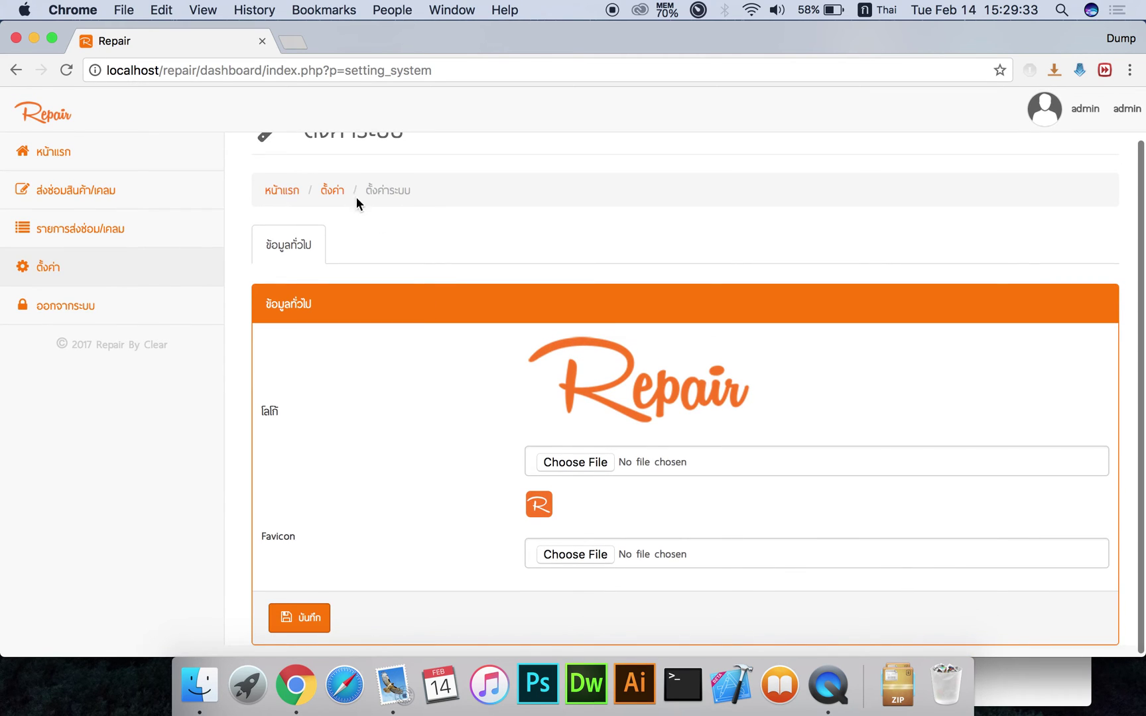
pyautogui.click(335, 192)
pyautogui.scroll(-4, 462, 385)
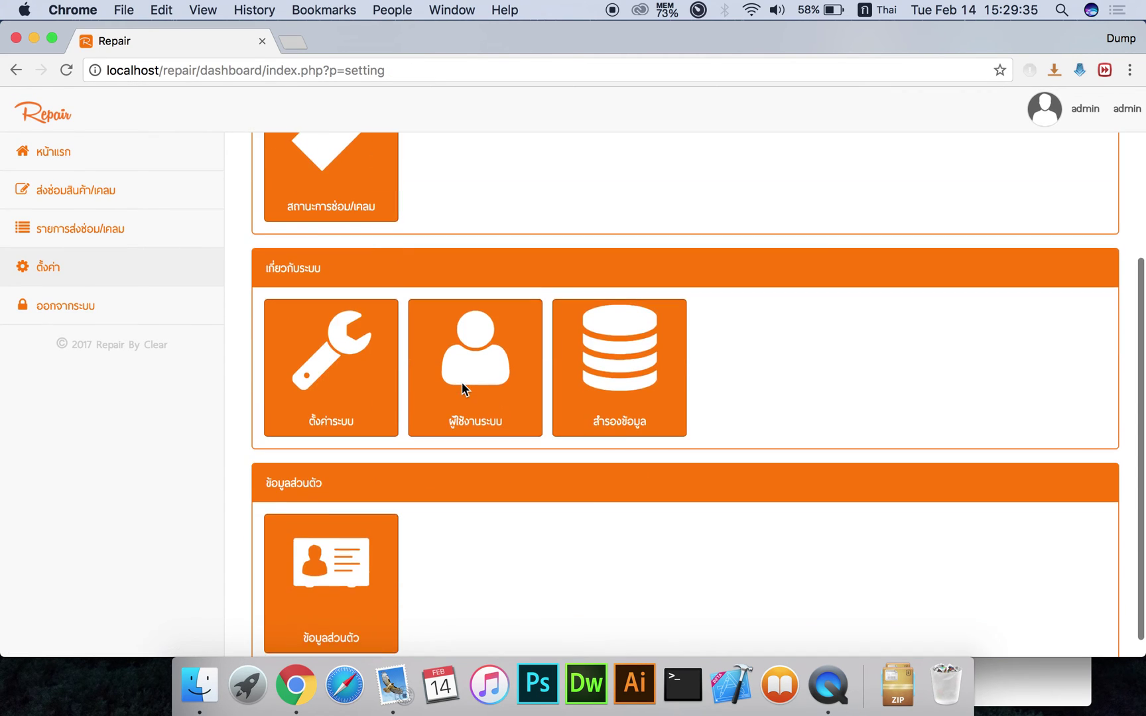
pyautogui.click(462, 382)
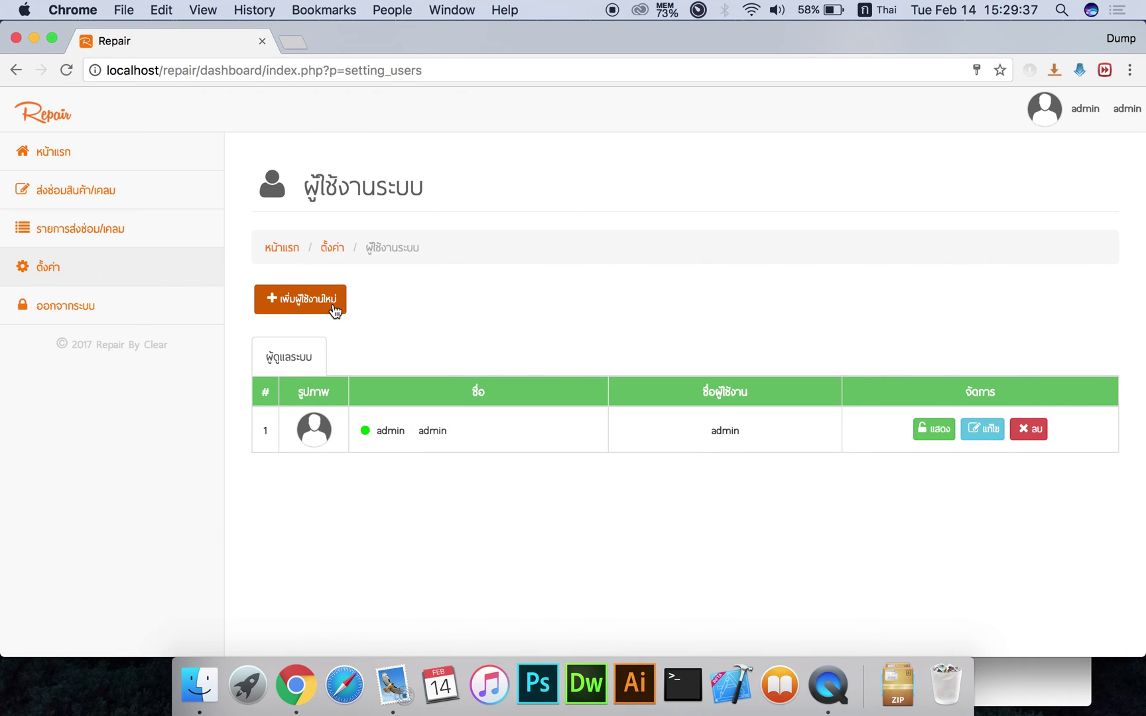
pyautogui.click(334, 305)
pyautogui.scroll(-3, 547, 472)
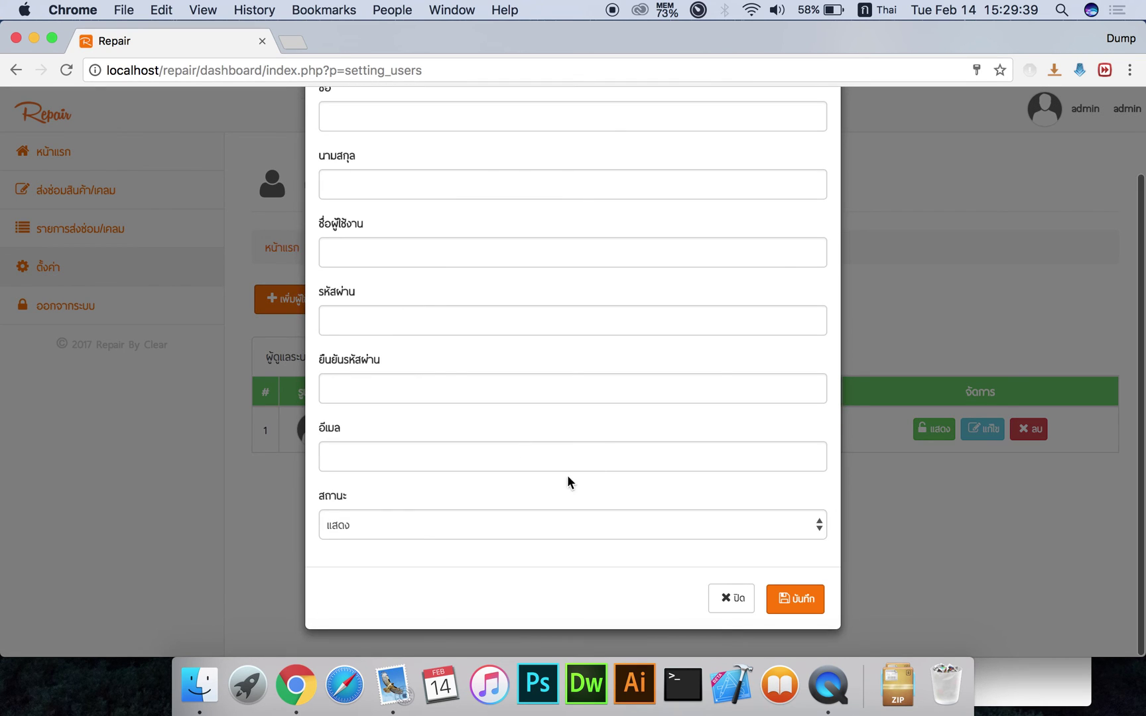
pyautogui.click(730, 599)
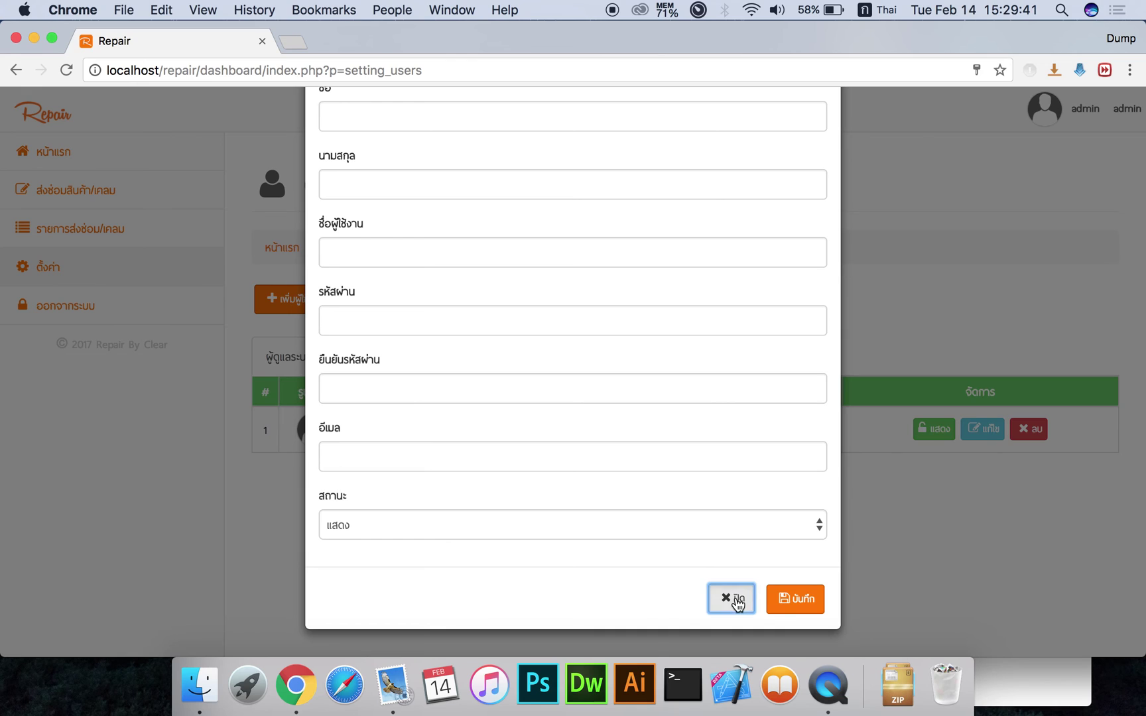
pyautogui.click(332, 248)
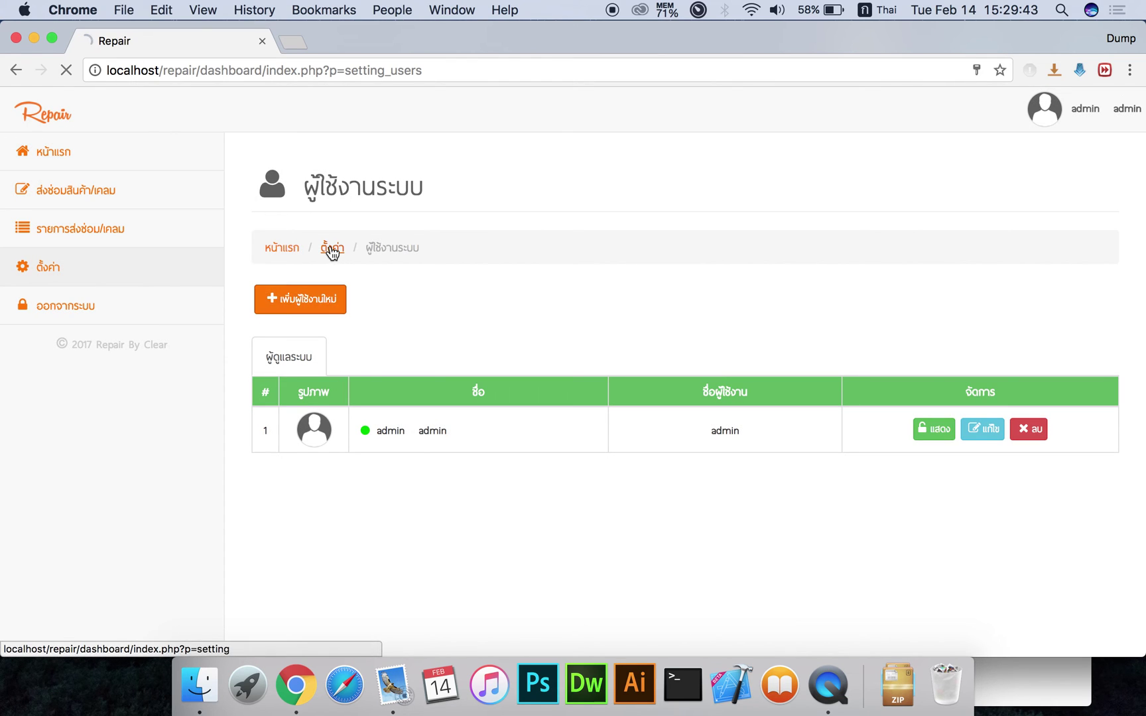
pyautogui.scroll(-5, 681, 473)
# Back up the database now, producing 2017-02-14.bk.sql, and glance at the restore panel
pyautogui.click(639, 400)
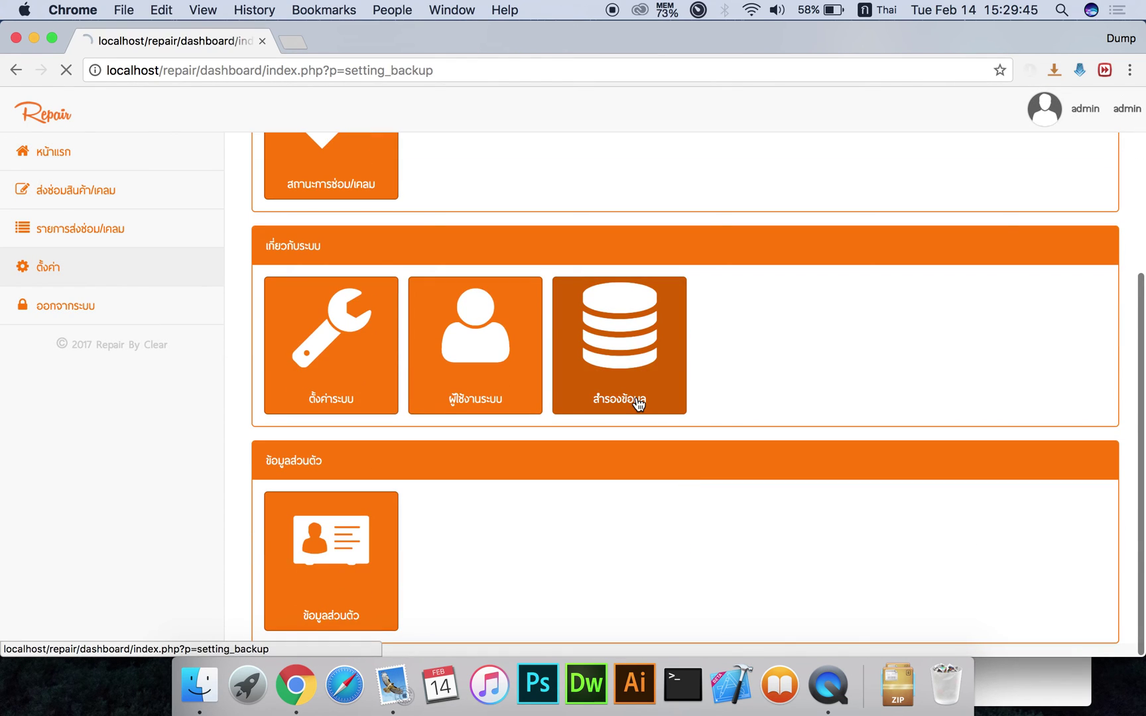
pyautogui.click(298, 363)
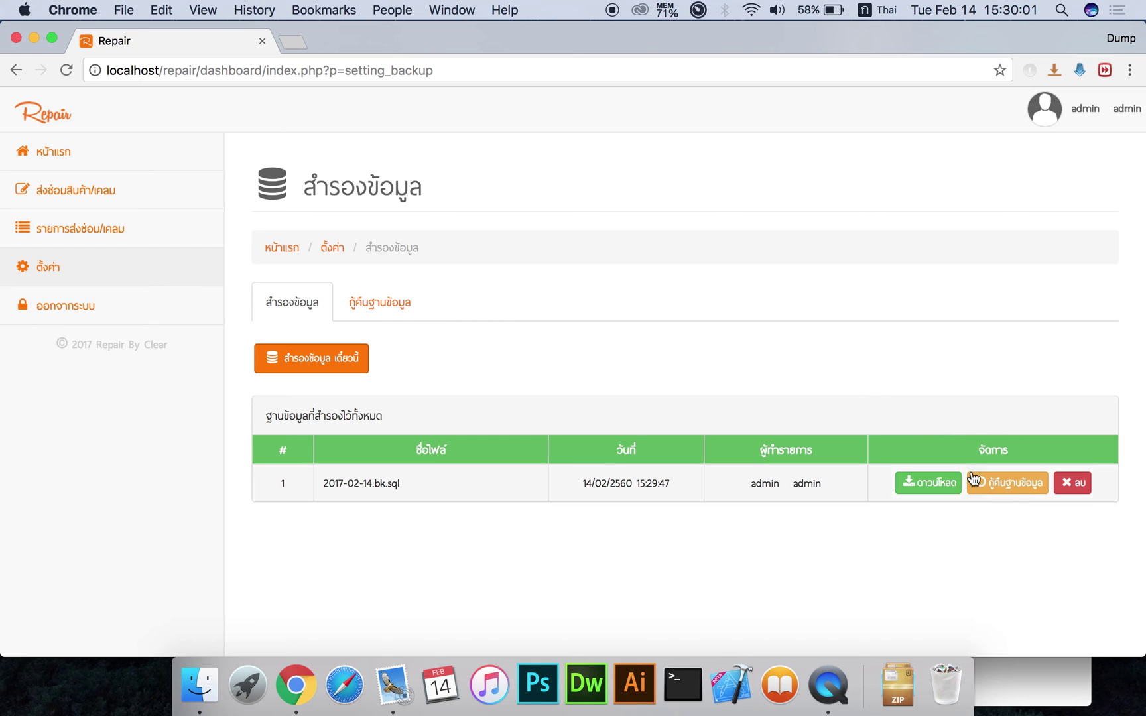
pyautogui.click(376, 320)
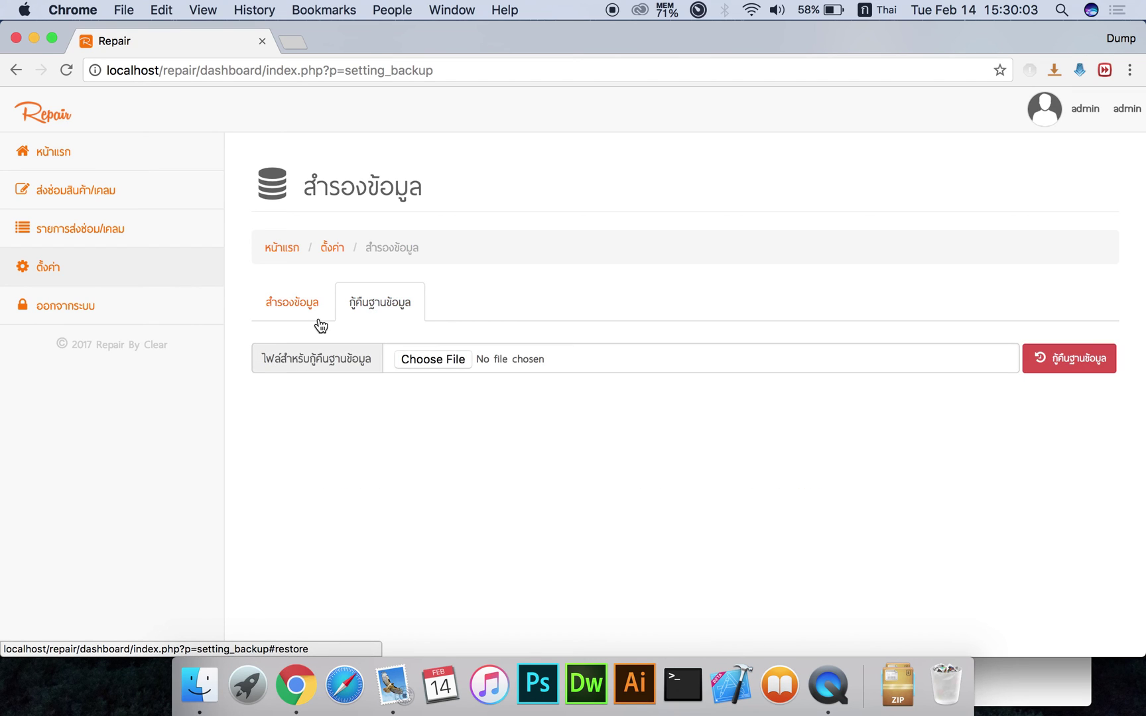
pyautogui.click(275, 317)
pyautogui.click(197, 272)
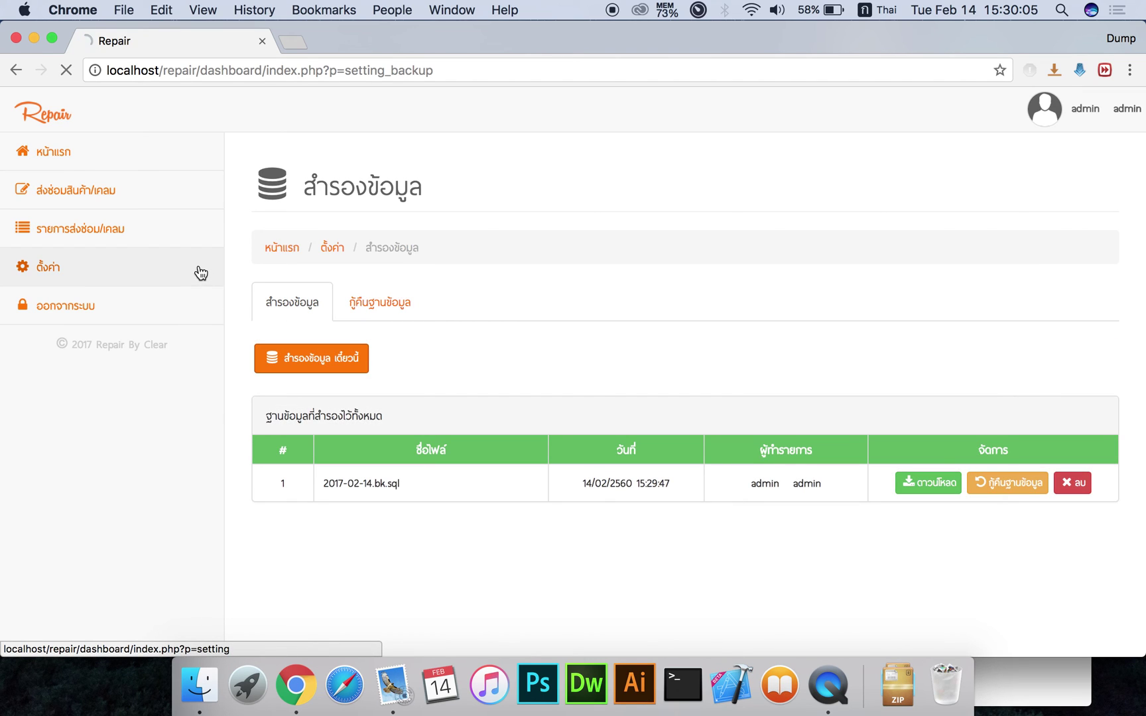
# From the home dashboard, open the ส่งซ่อมสินค้า/เคลม page, which shows no incomplete repair orders
pyautogui.click(149, 164)
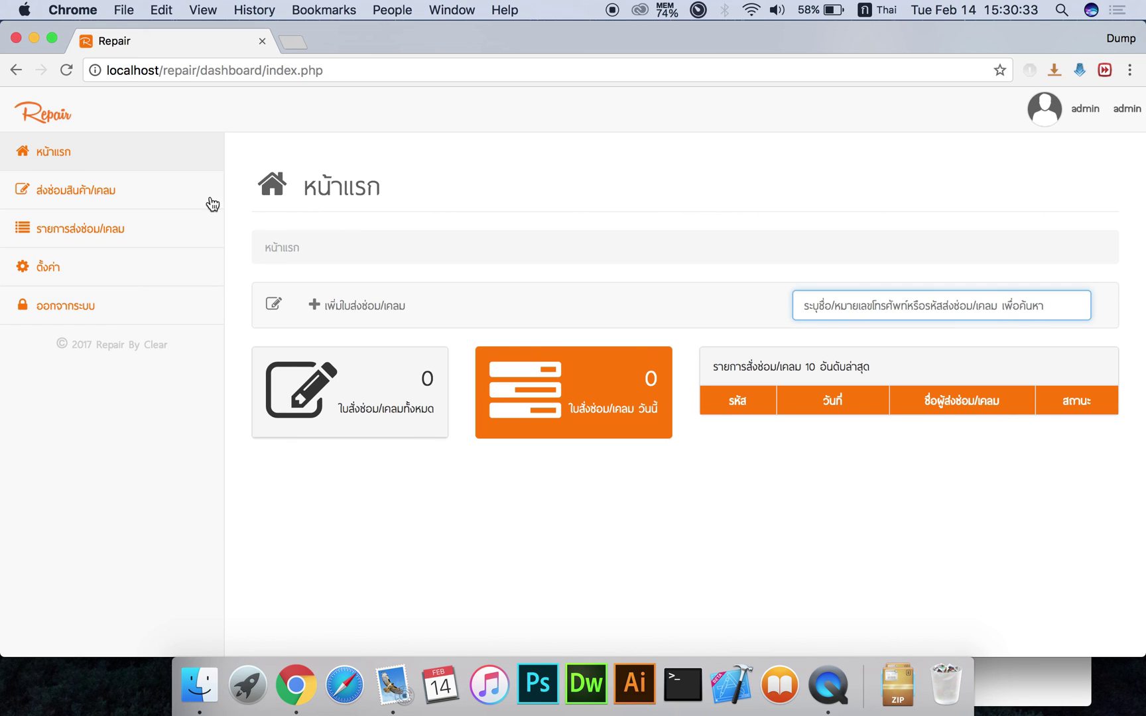
pyautogui.click(175, 204)
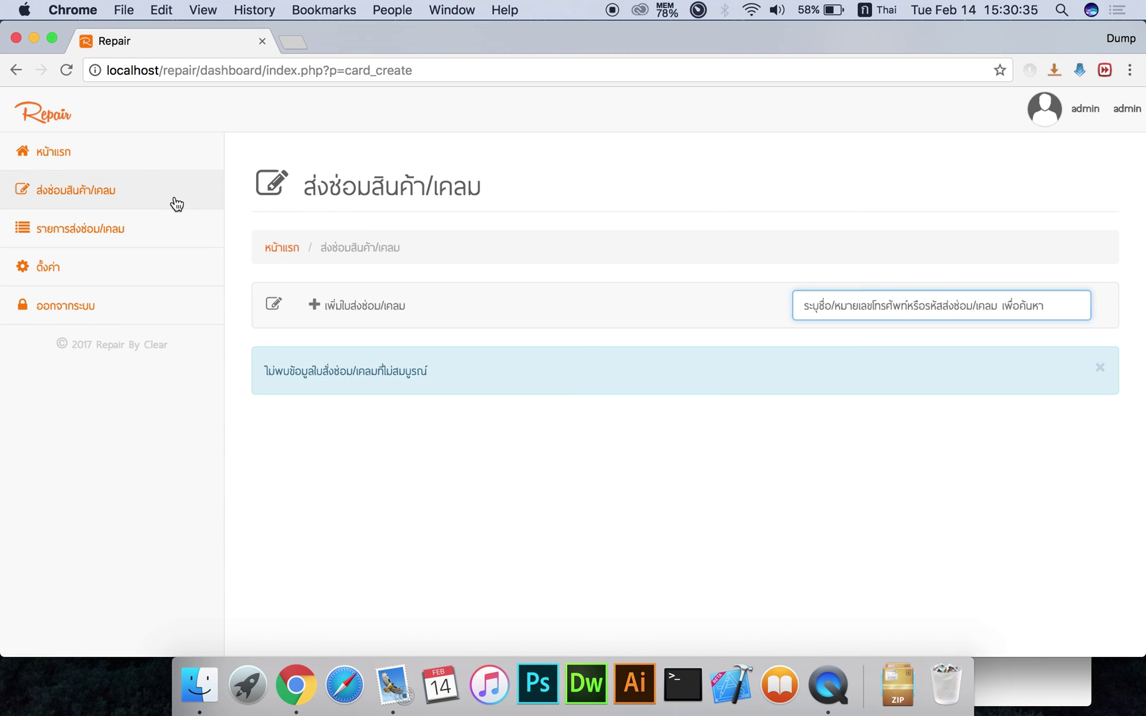